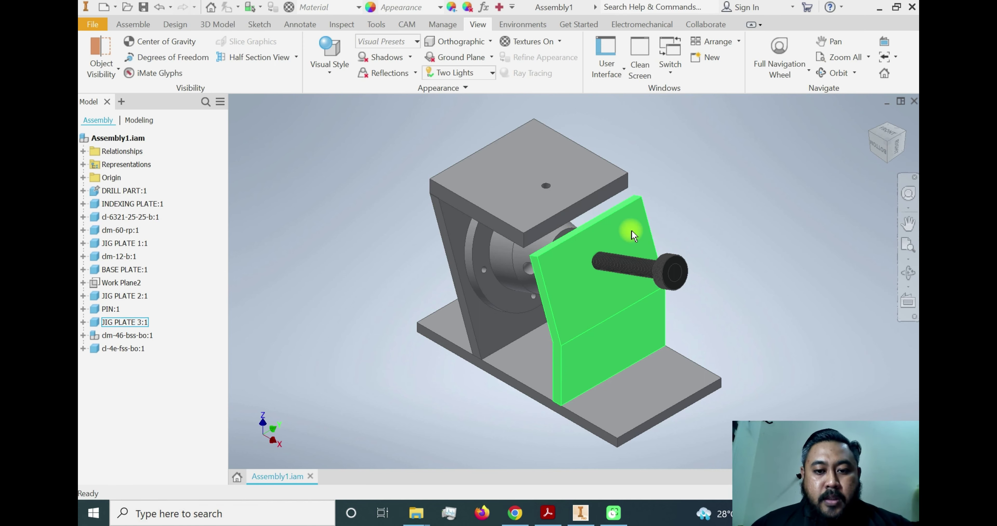
Step: Examine the drill part's holes and the matching guide hole in JIG PLATE 2 from the side of the jig
key("F4")
left_click_drag(379, 236, 579, 218)
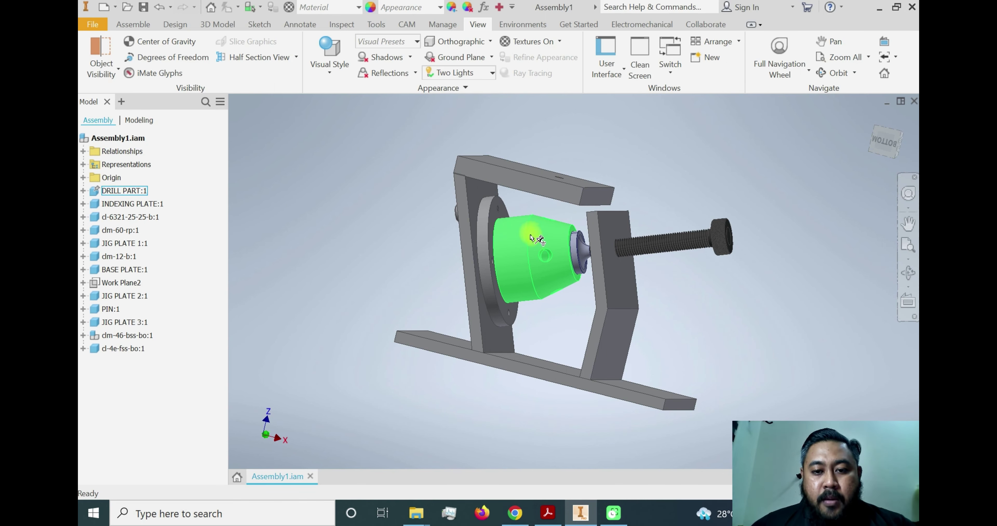
scroll(533, 238, "up", 4)
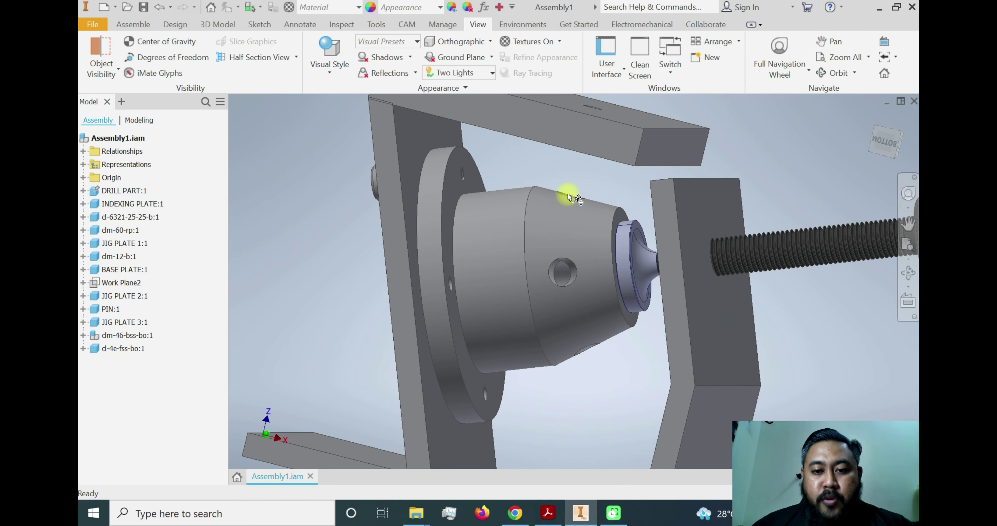
key("F4")
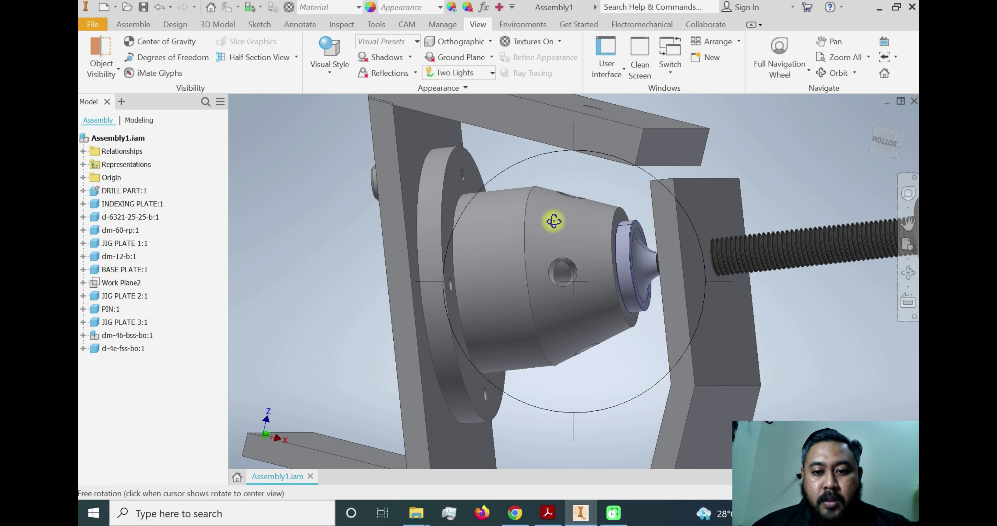
left_click_drag(554, 221, 561, 222)
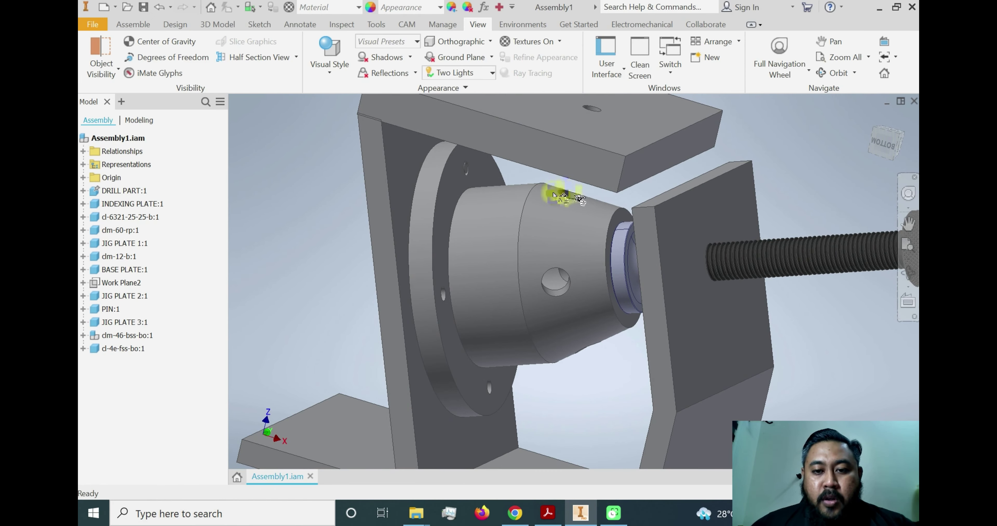
middle_click_drag(562, 204, 541, 255)
left_click(565, 155)
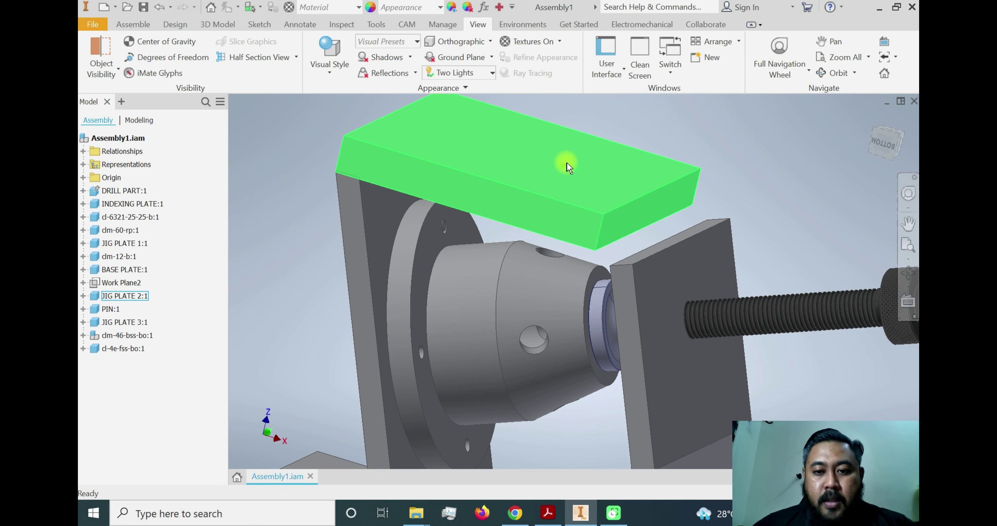
left_click(546, 255)
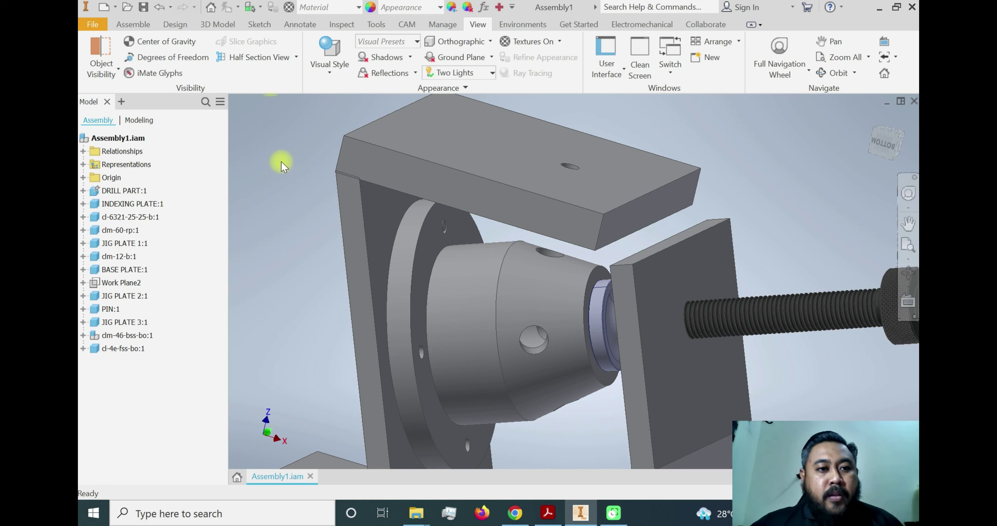
left_click(351, 27)
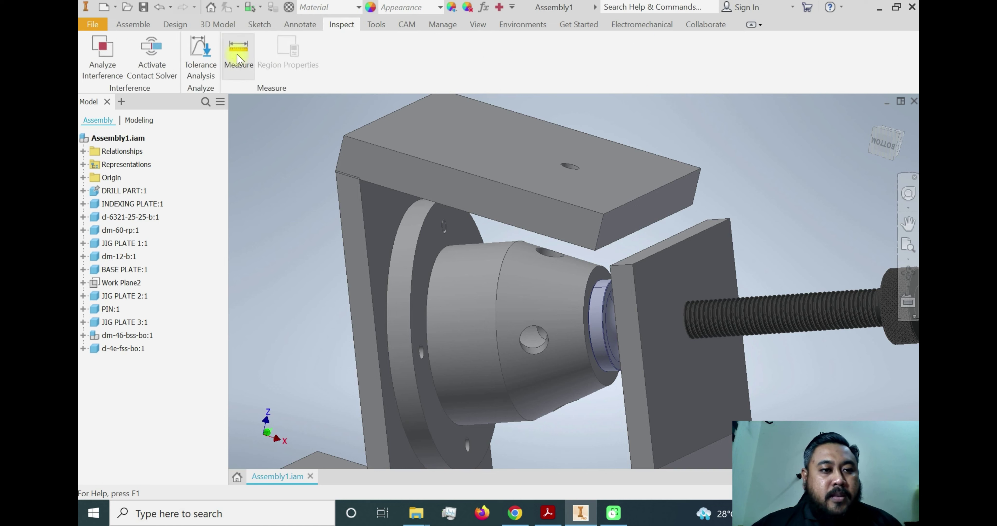
left_click(244, 51)
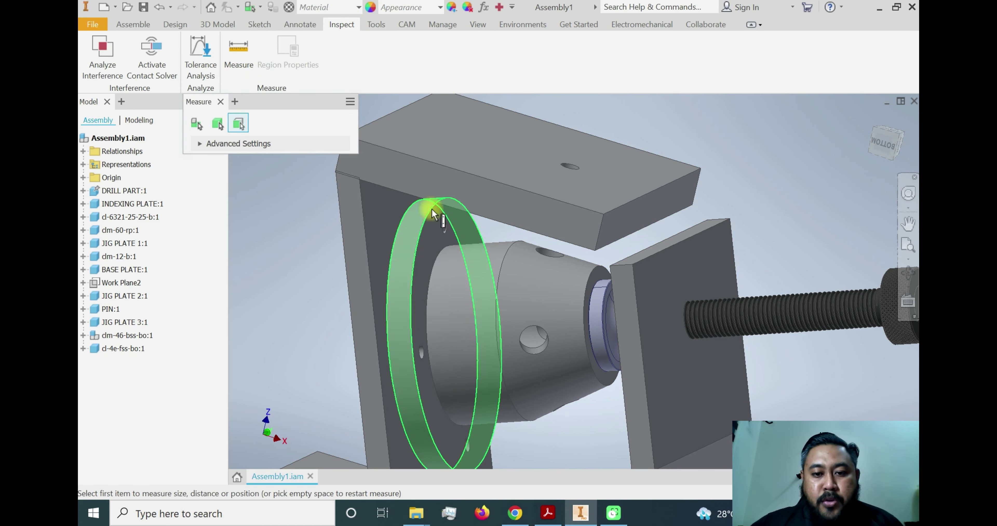
left_click(545, 257)
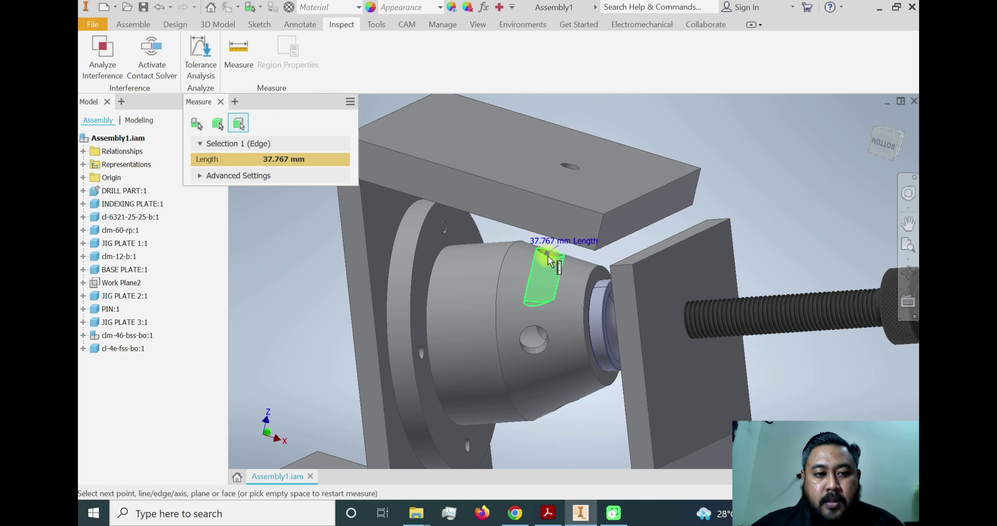
left_click(221, 101)
Step: Measure the diameter of the drill part's upper hole facing JIG PLATE 2
left_click(232, 48)
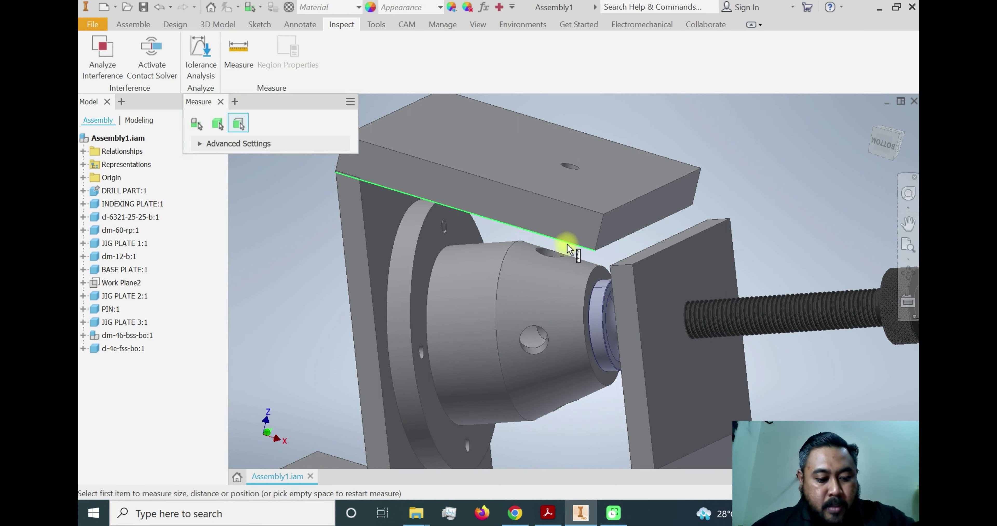
scroll(546, 287, "down", 5)
scroll(546, 286, "up", 5)
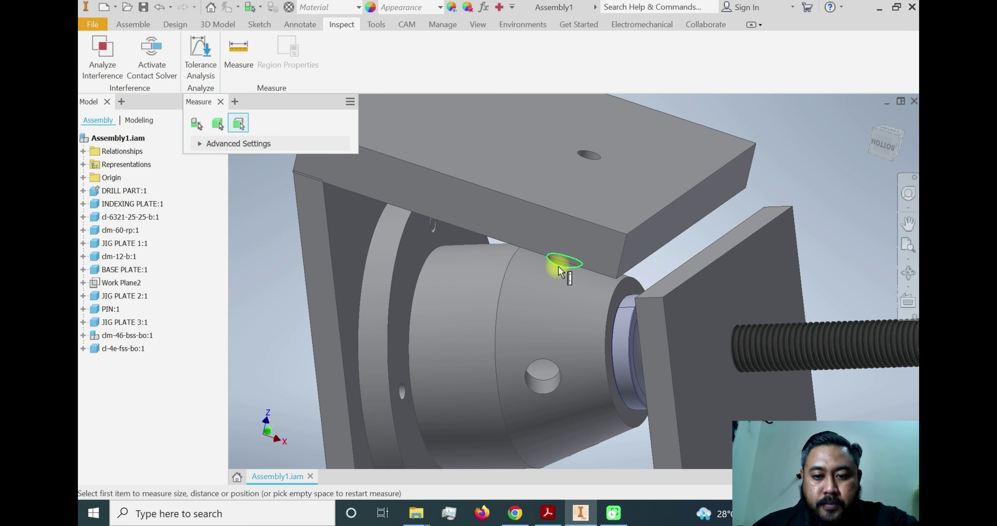
mouse_move(561, 273)
middle_mouse_down("shift")
mouse_move(573, 294)
mouse_move(572, 272)
middle_mouse_up("shift")
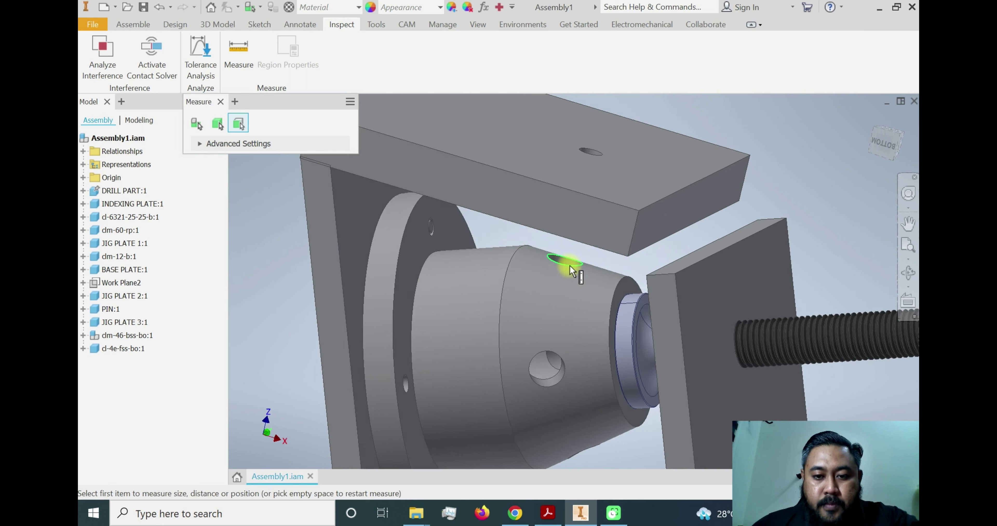
scroll(573, 271, "up", 3)
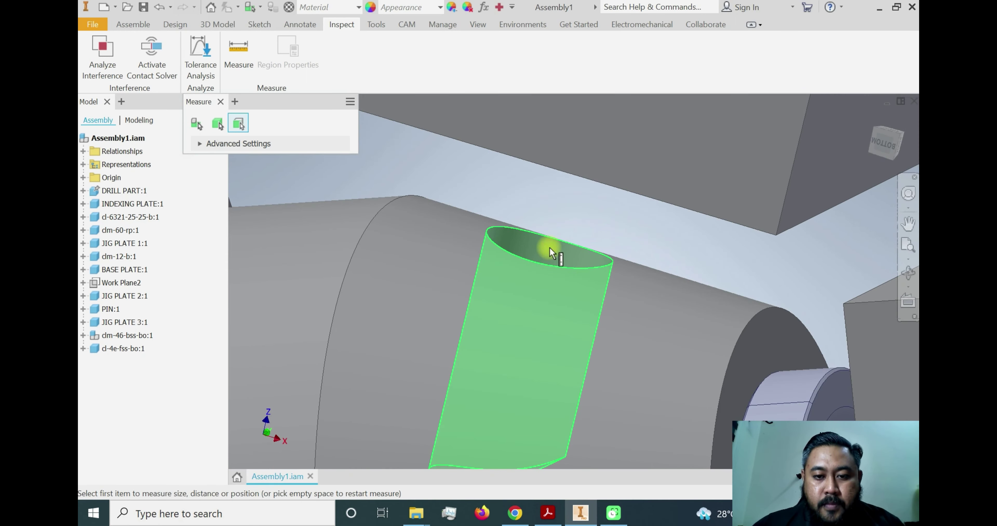
left_click(551, 252)
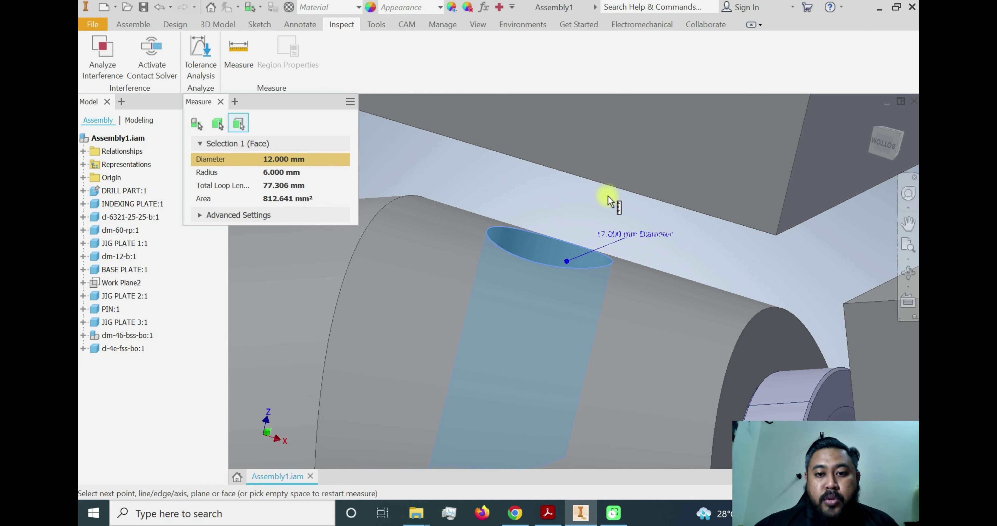
scroll(604, 197, "down", 5)
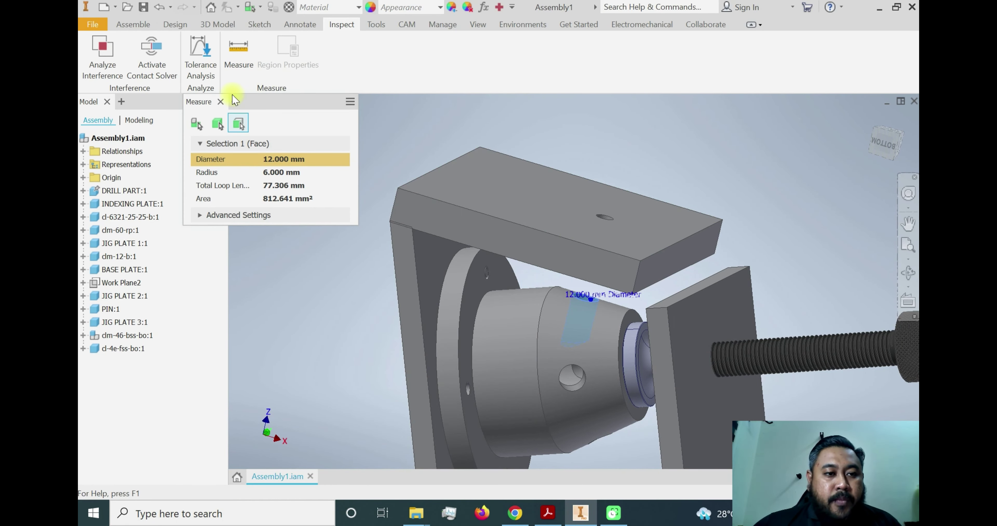
left_click(221, 102)
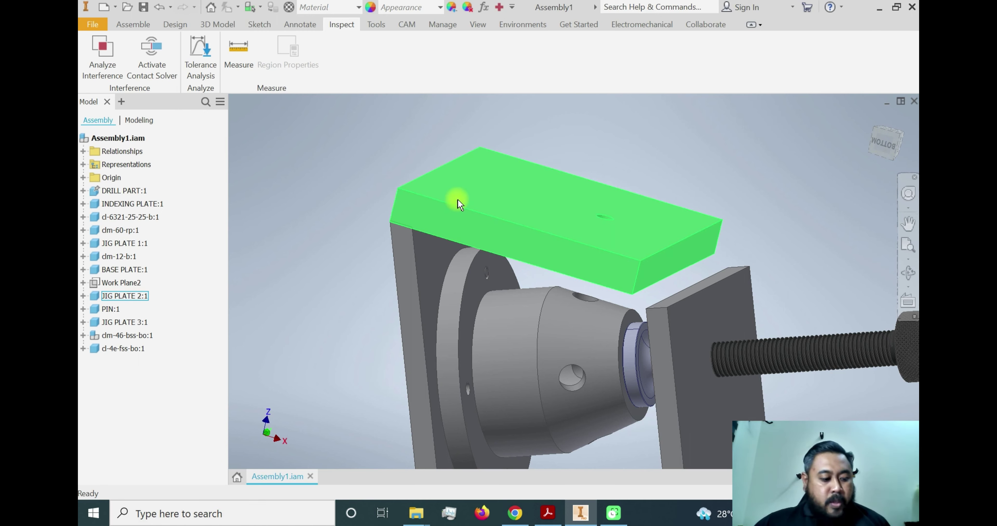
Step: Switch to clm_catalog_lxiii.pdf in Adobe Acrobat and find the Drill-Jig Bushings section on page 517 of the file
left_click(548, 513)
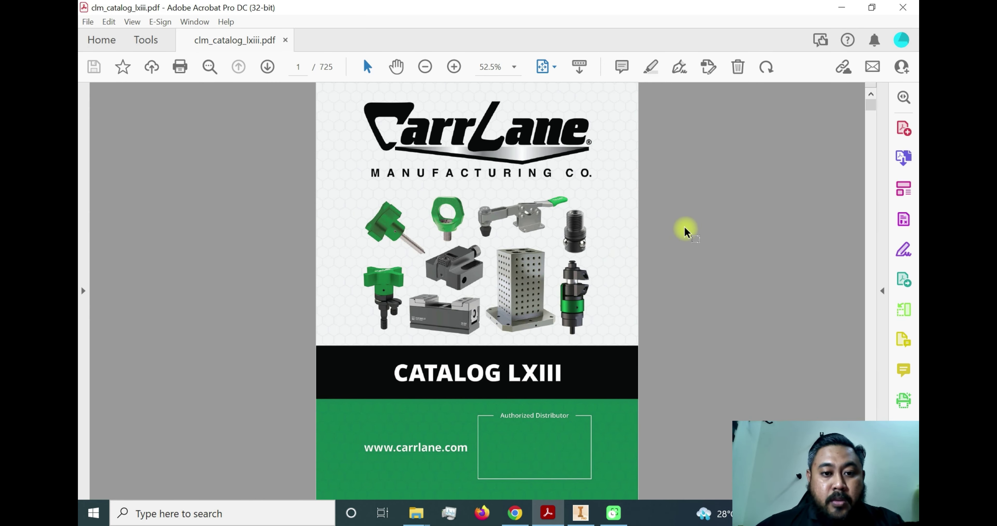
scroll(683, 231, "down", 1)
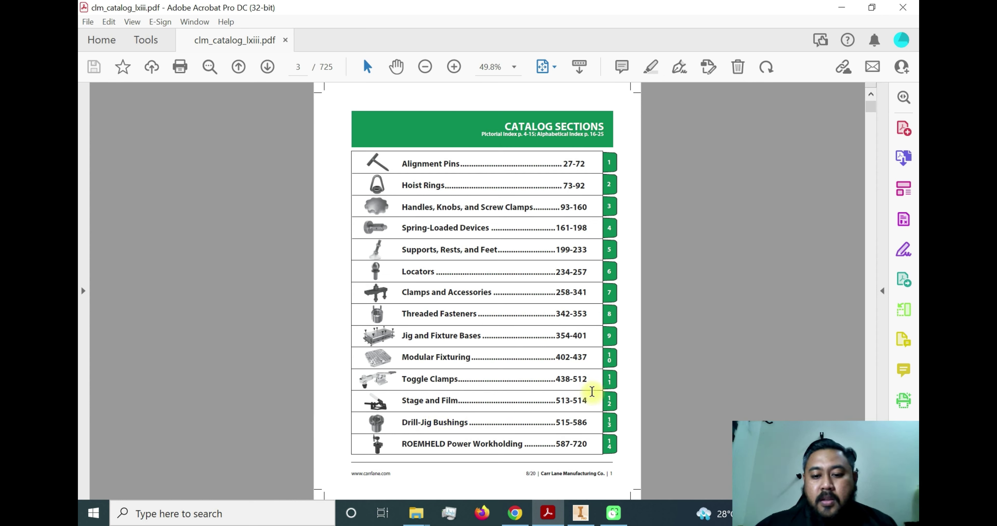
scroll(642, 282, "down", 20)
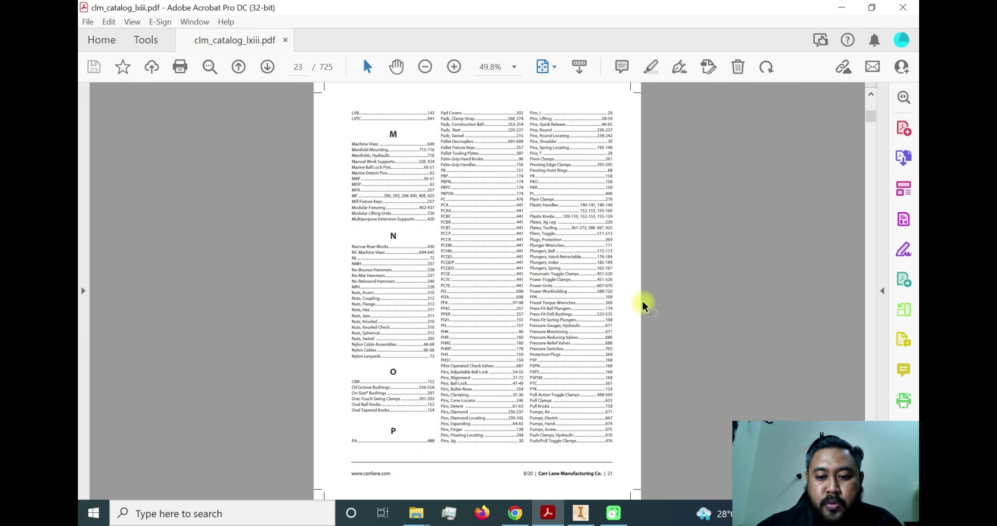
scroll(641, 302, "down", 18)
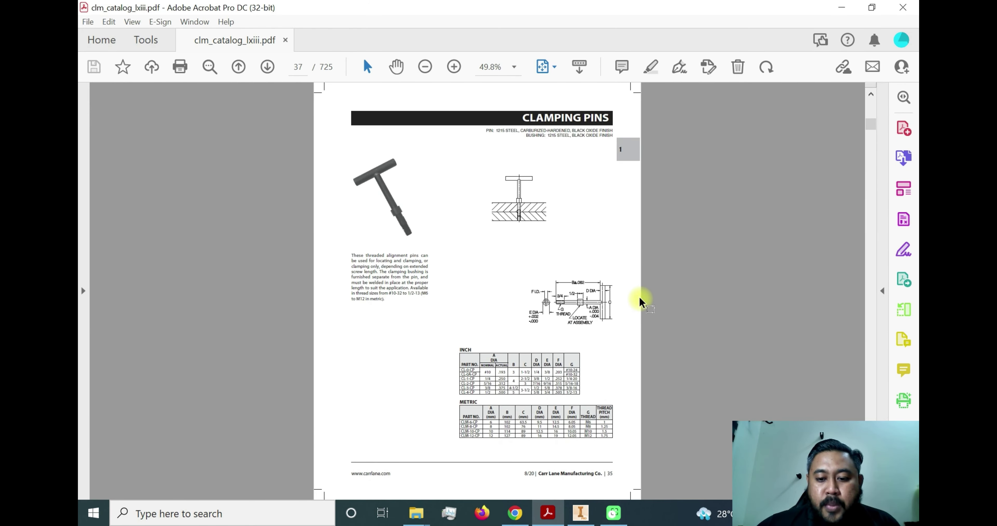
scroll(641, 301, "down", 15)
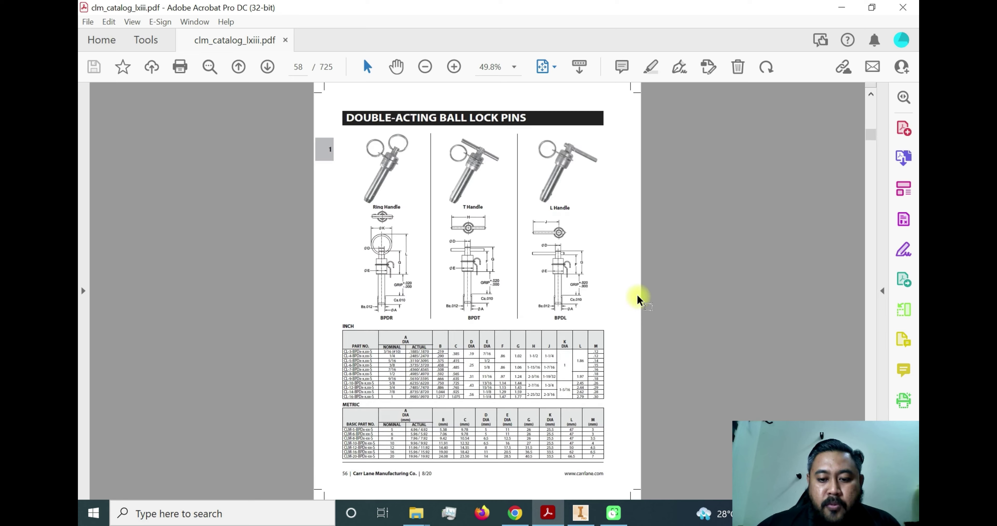
scroll(641, 301, "down", 10)
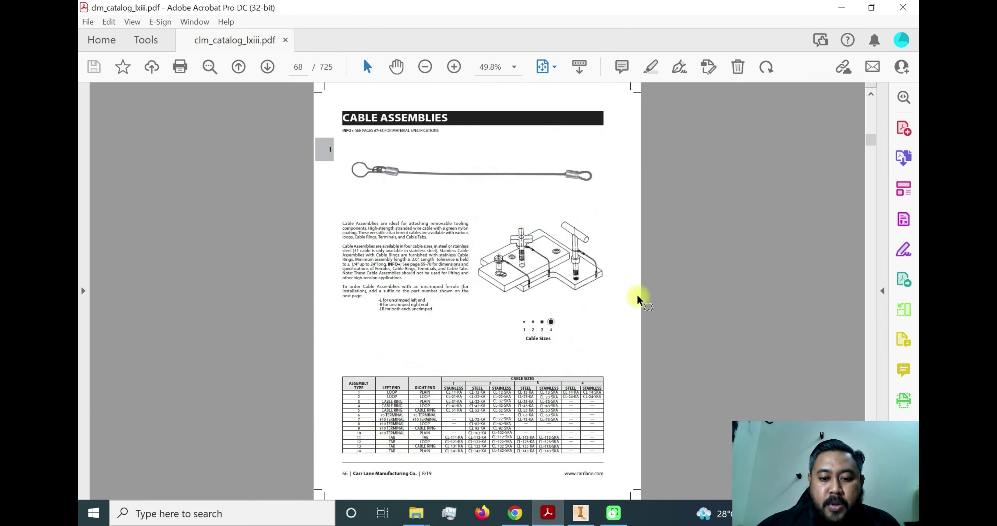
scroll(638, 300, "down", 4)
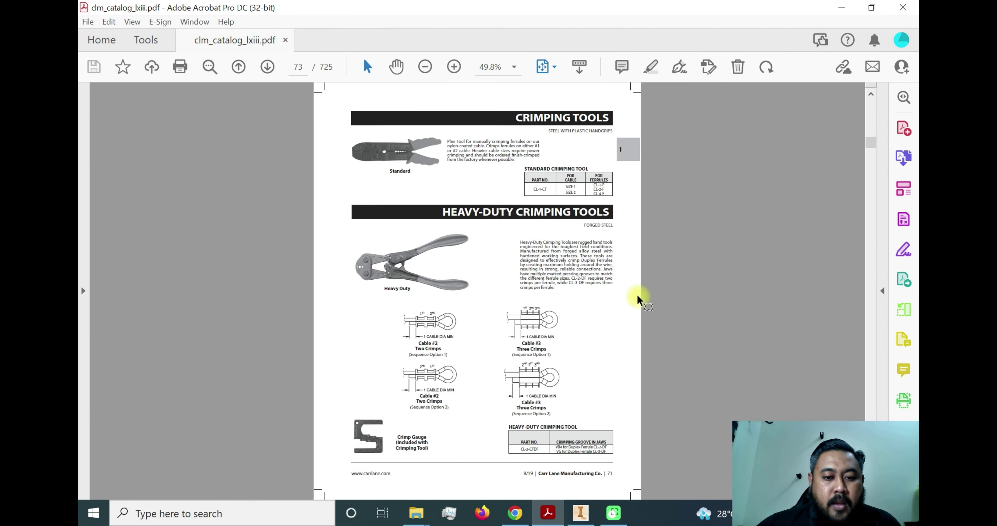
scroll(637, 301, "down", 3)
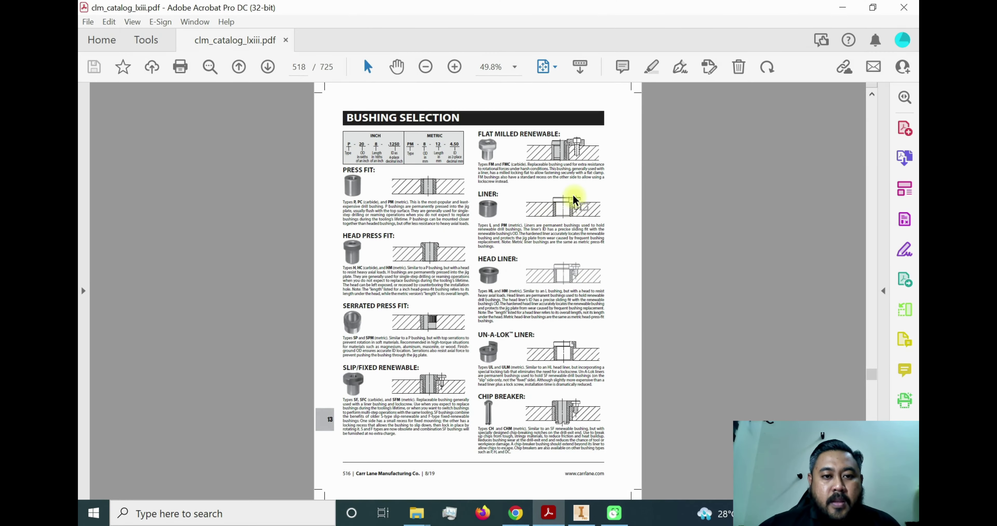
scroll(574, 201, "up", 2)
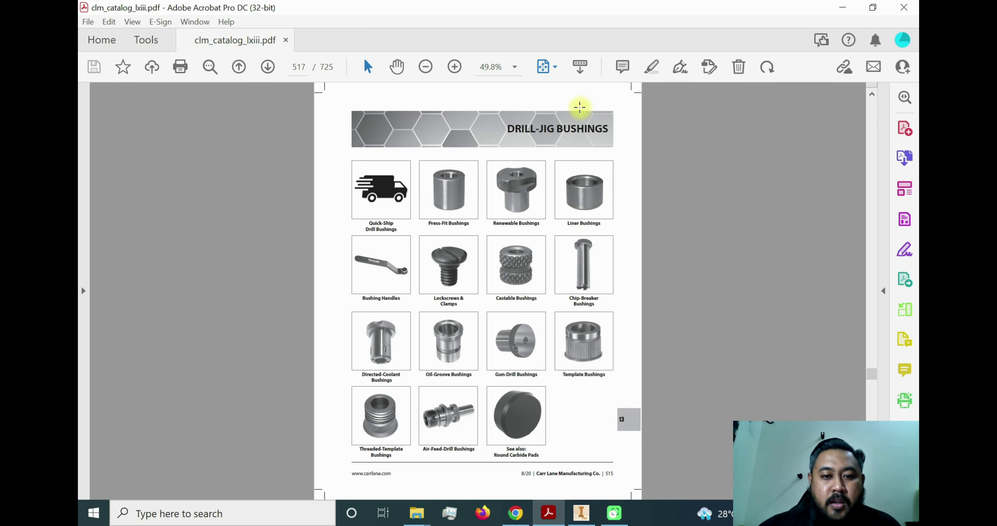
Step: Set the catalog view to Fit to Width Scrolling and examine the Head Press Fit entry on the Bushing Selection page
left_click(545, 69)
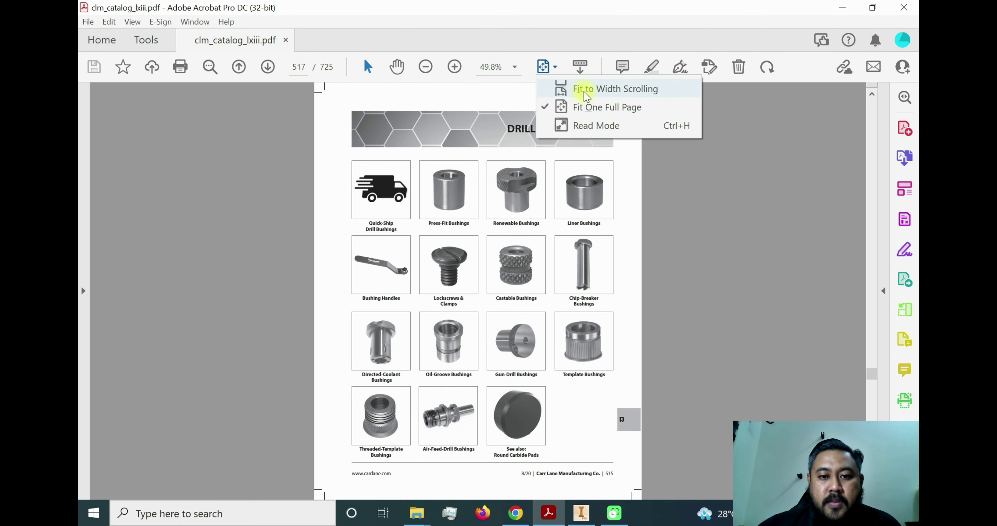
left_click(583, 91)
scroll(571, 159, "down", 3)
scroll(574, 154, "down", 5)
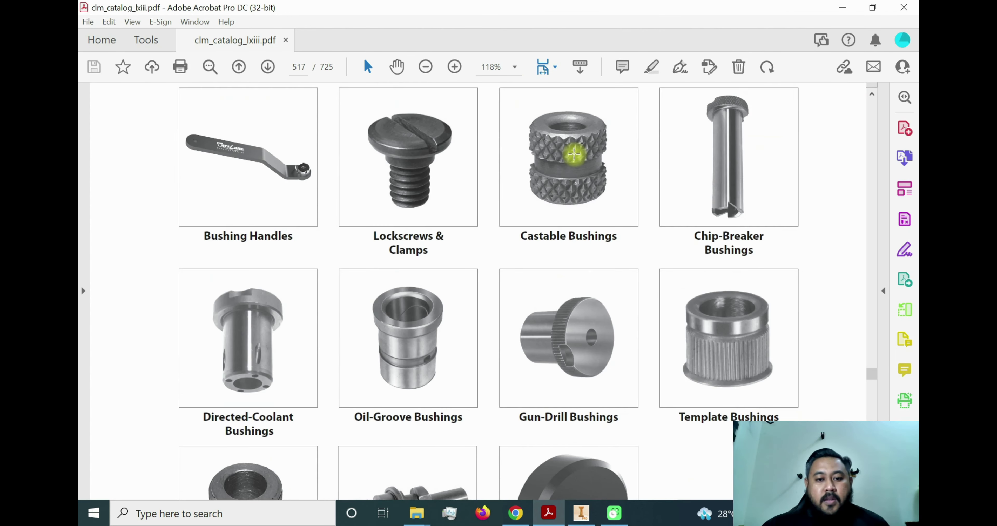
scroll(574, 154, "down", 5)
scroll(575, 152, "down", 10)
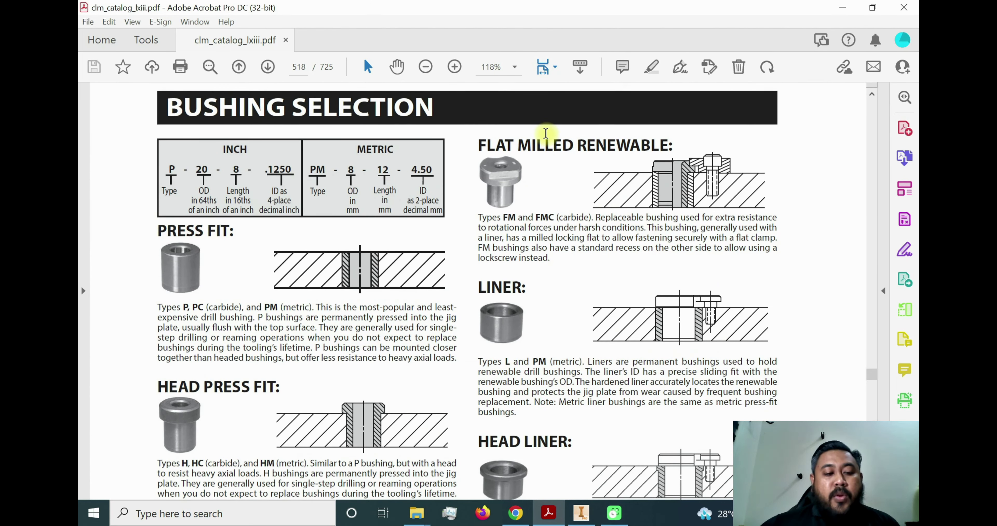
scroll(546, 133, "down", 3)
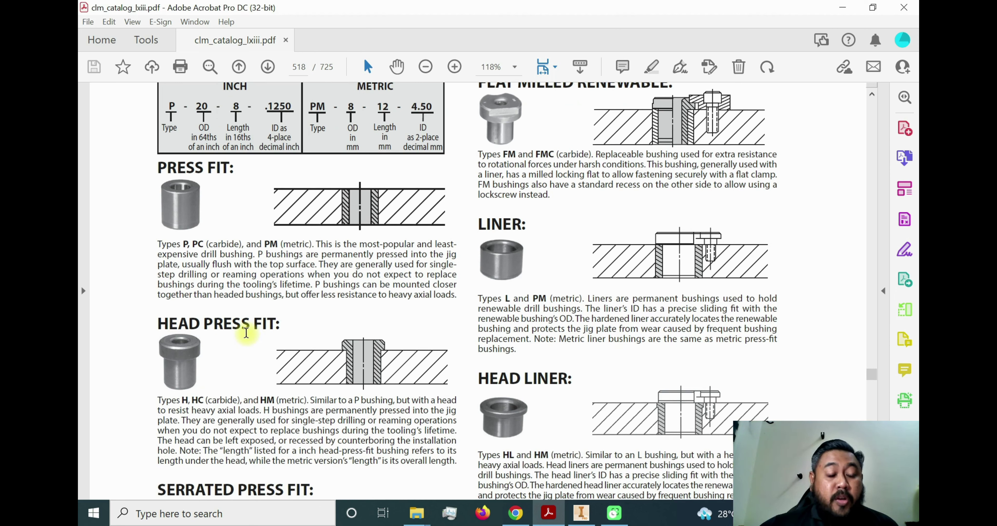
left_click_drag(157, 324, 278, 326)
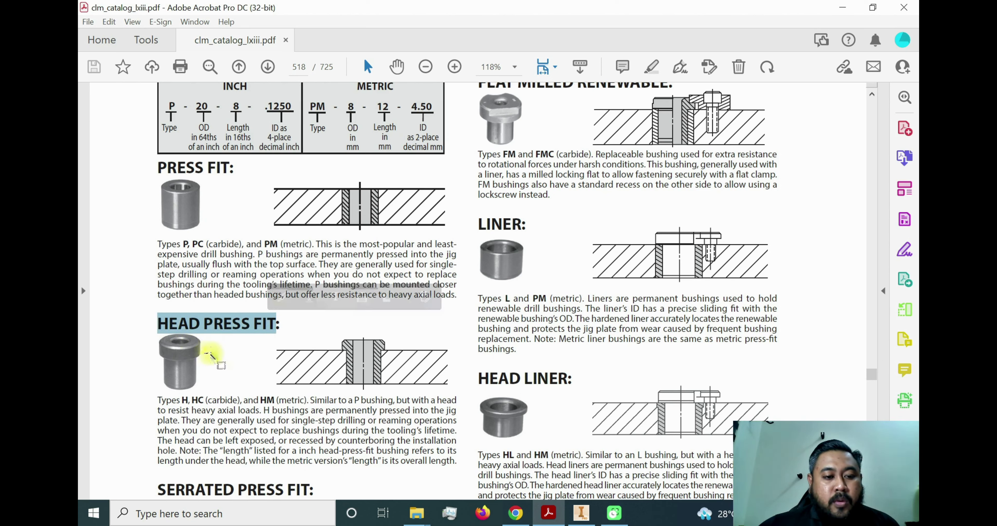
left_click(140, 348)
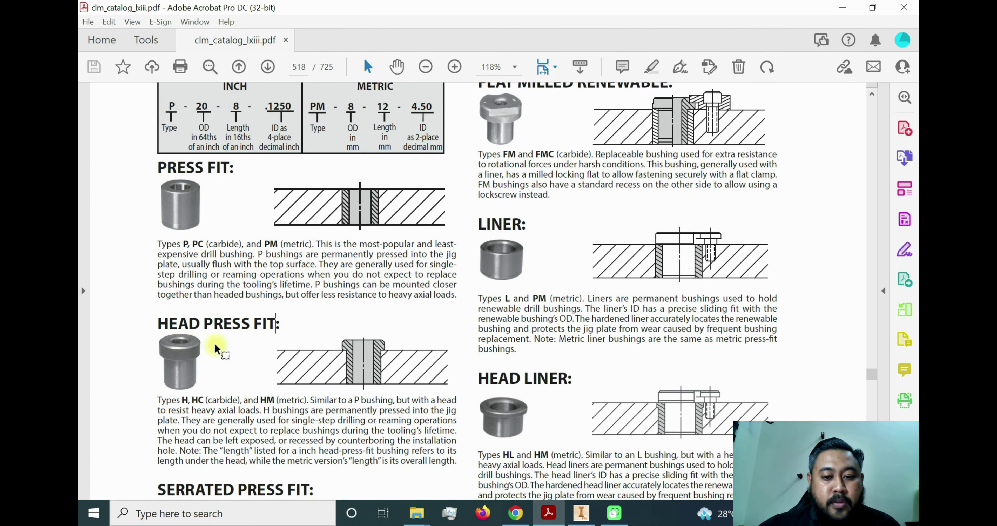
Step: Find the Head Press-Fit Bushings Metric (HM) table on catalog page 523
scroll(433, 314, "down", 15)
scroll(434, 311, "down", 15)
scroll(473, 260, "down", 15)
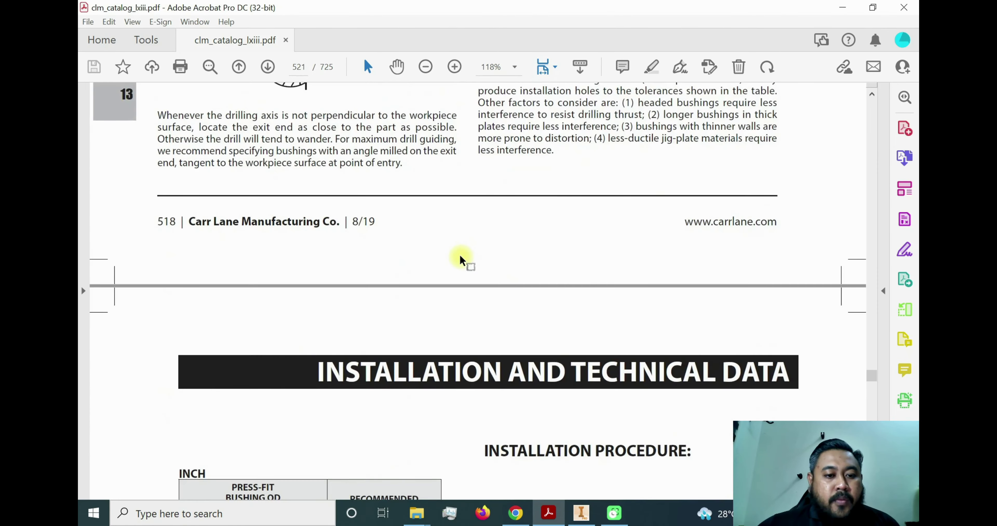
scroll(461, 260, "down", 10)
scroll(461, 260, "down", 20)
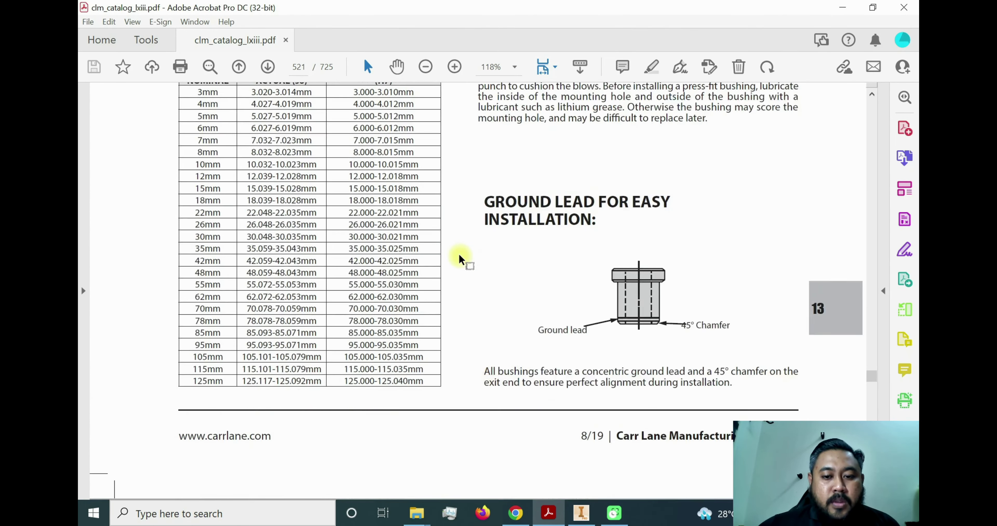
scroll(463, 255, "down", 20)
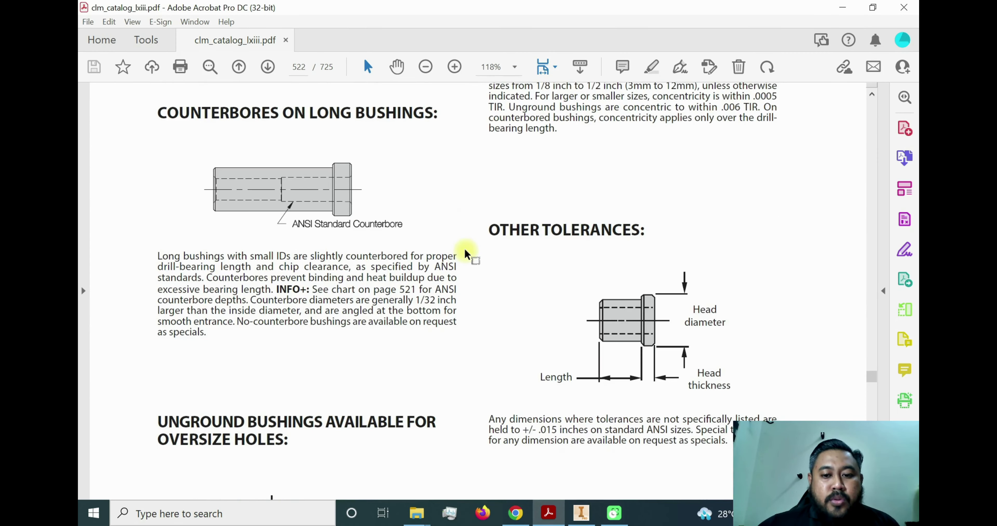
scroll(463, 249, "down", 20)
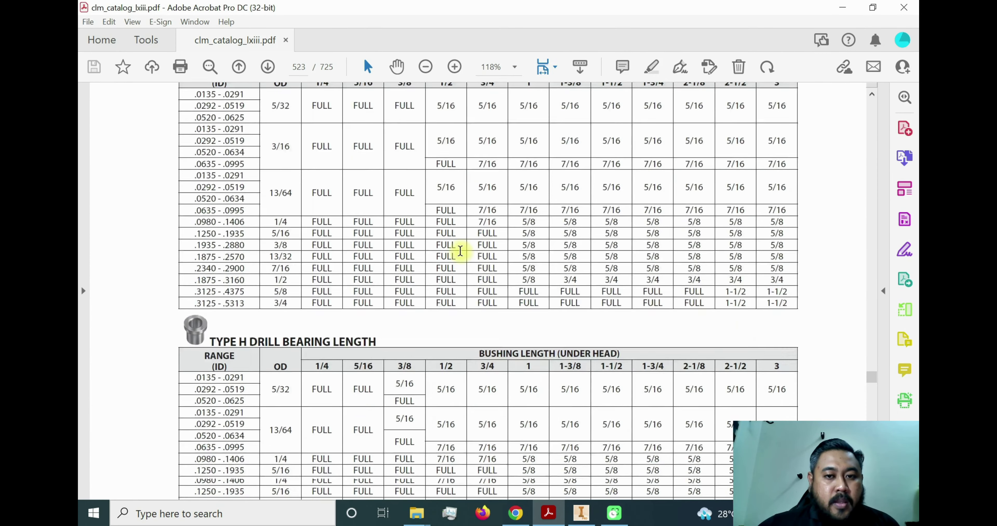
scroll(461, 254, "down", 12)
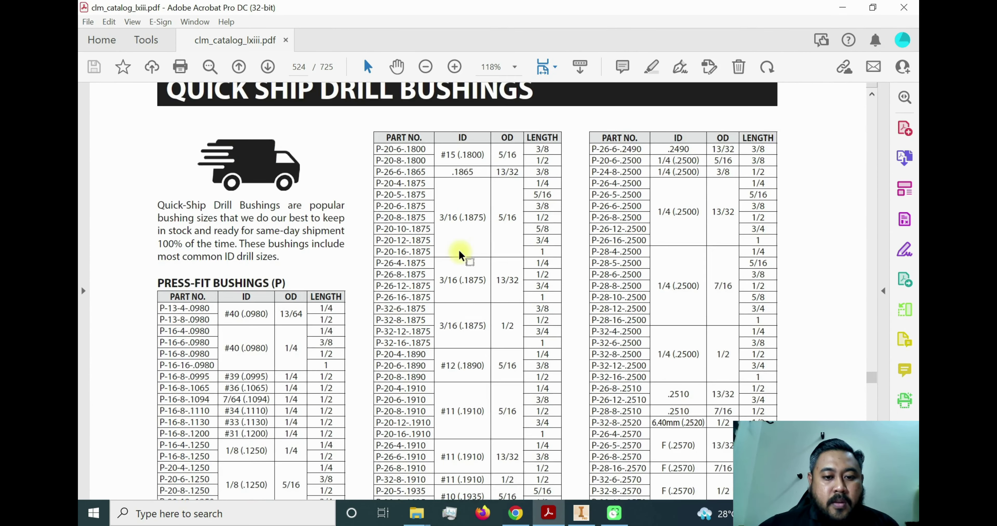
scroll(410, 187, "down", 12)
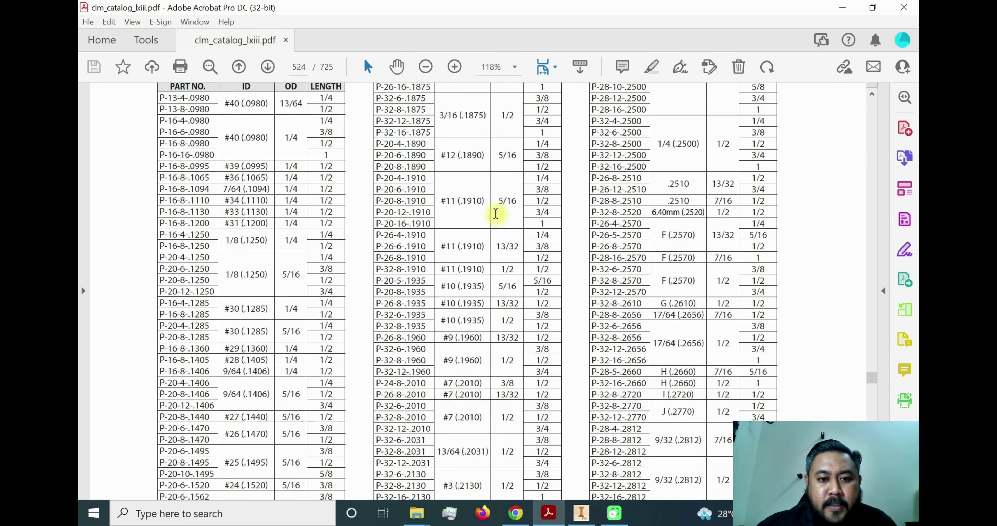
scroll(503, 186, "down", 10)
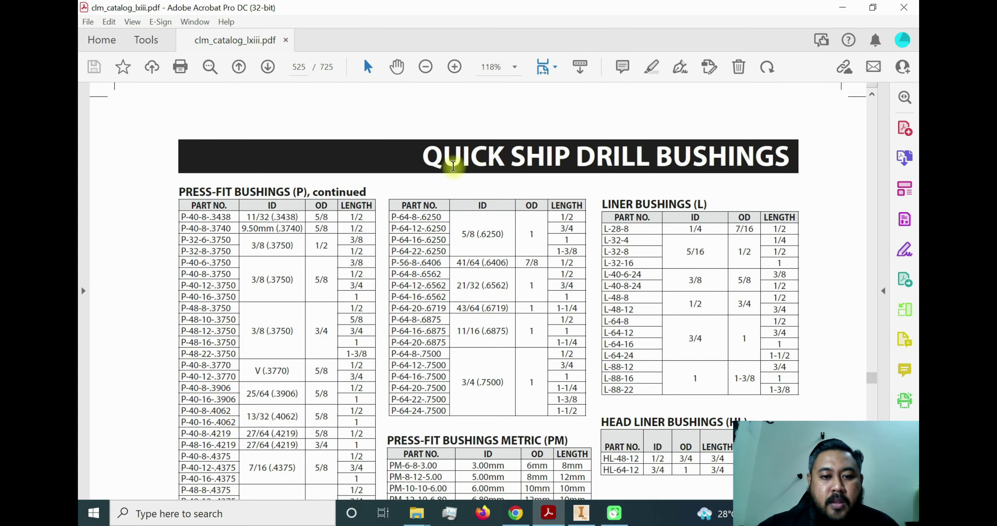
scroll(532, 225, "down", 1)
scroll(532, 224, "down", 10)
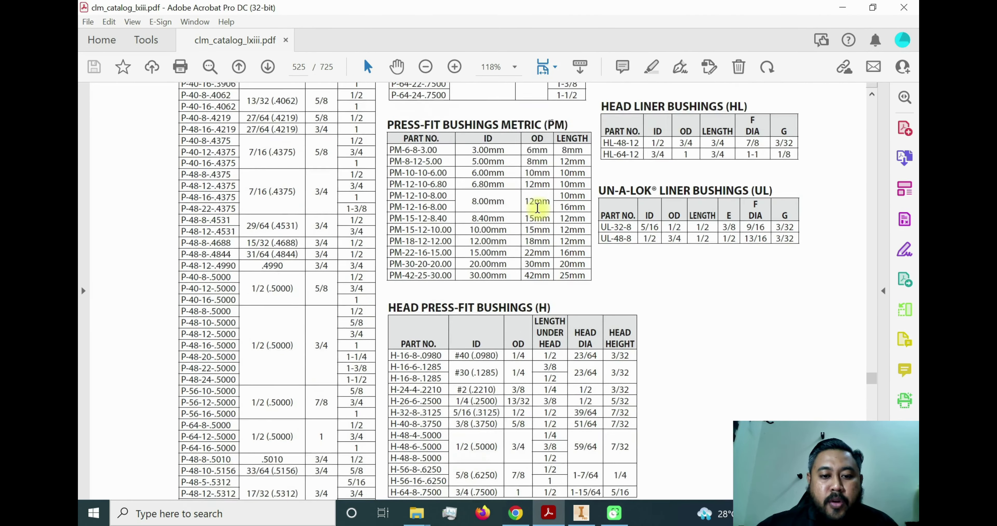
scroll(534, 200, "down", 4)
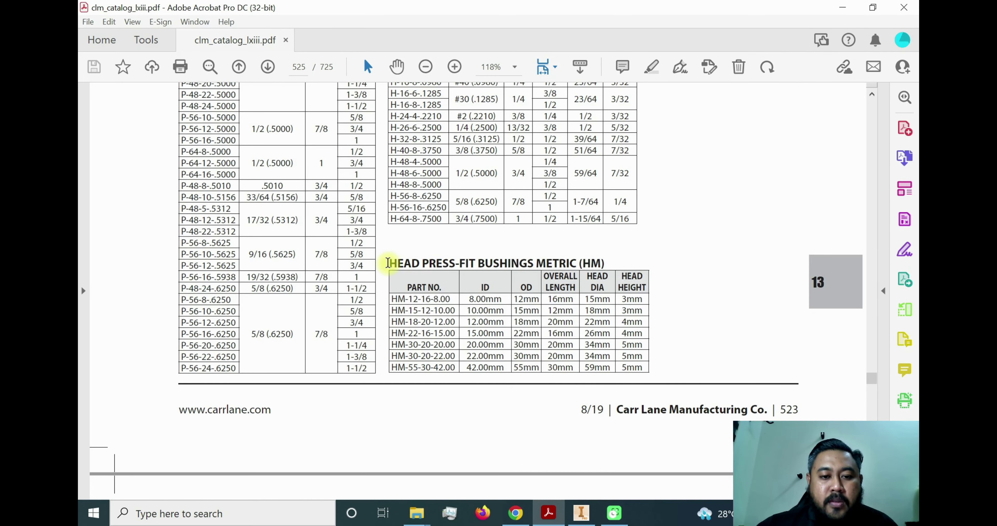
left_click_drag(388, 263, 577, 262)
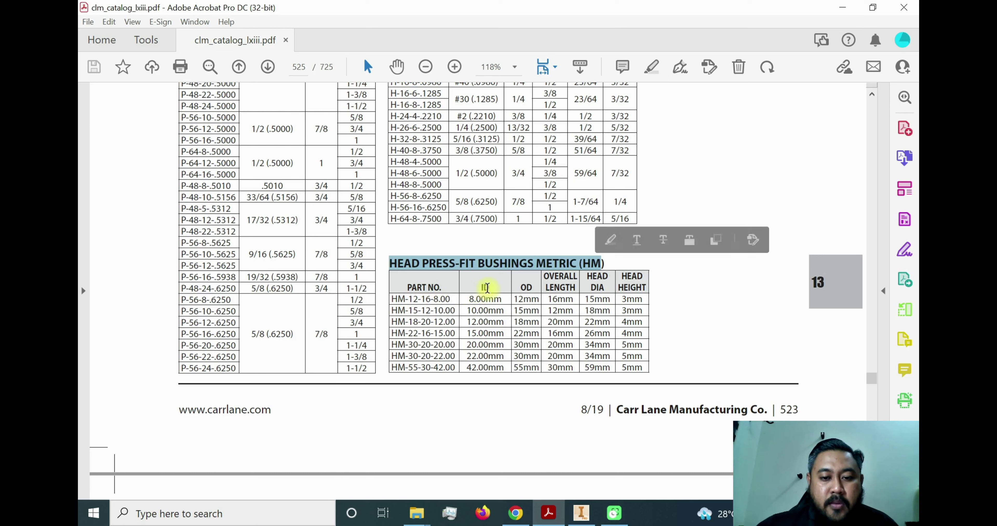
Step: Locate the bushing with a 12.00 mm ID in the HM table and select its part number, HM-18-20-12.00
left_click(487, 288)
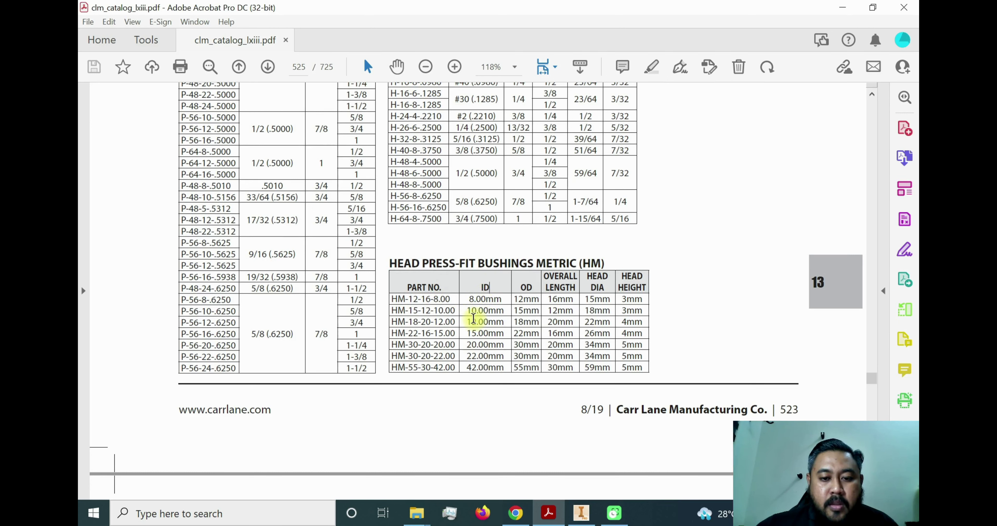
double_click(469, 321)
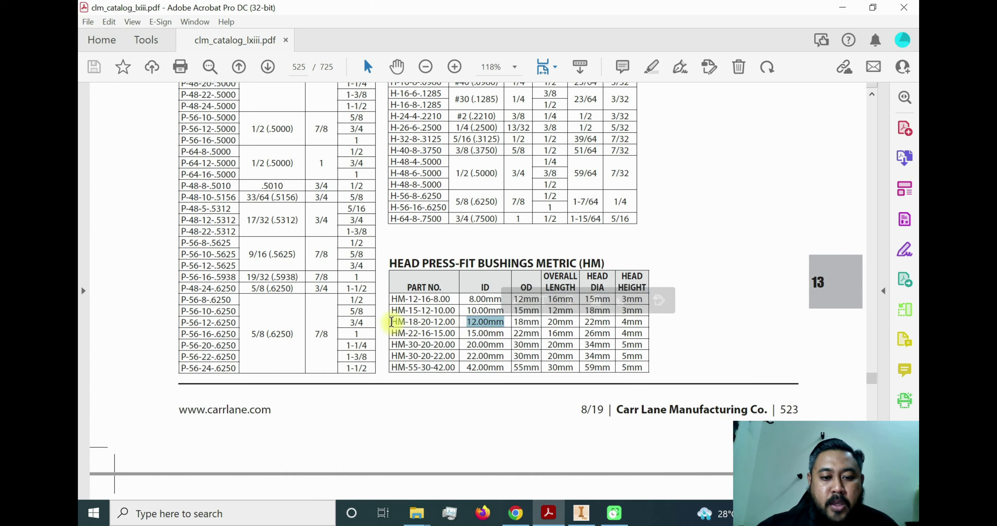
left_click(392, 323)
left_click_drag(393, 322, 431, 325)
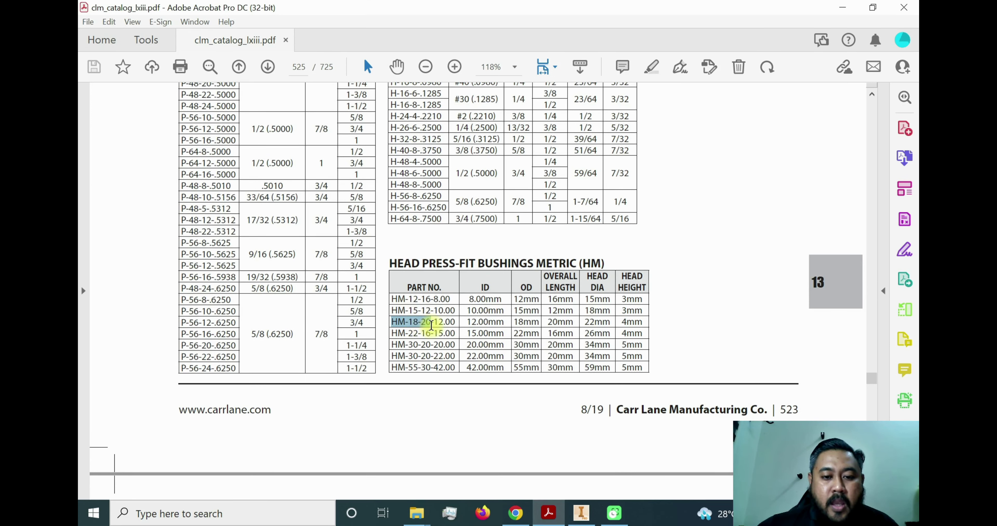
left_click_drag(451, 323, 455, 325)
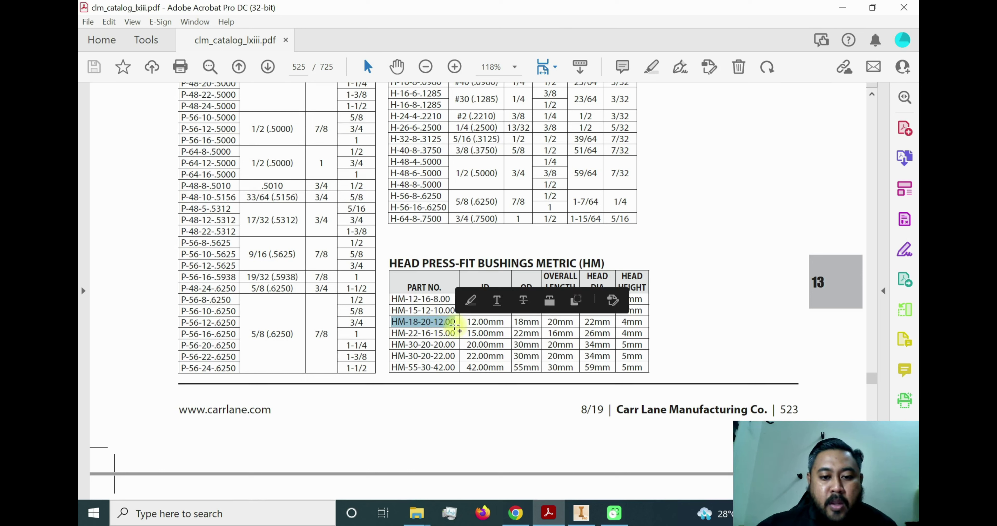
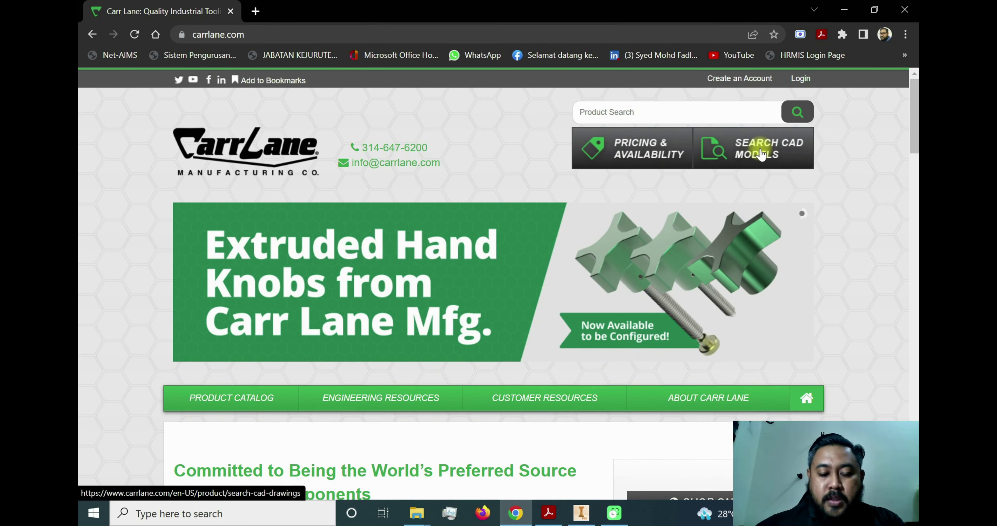
Step: Switch to the Carr Lane website in Chrome and search its CAD models for part number HM-18-20-12.00
left_click(761, 153)
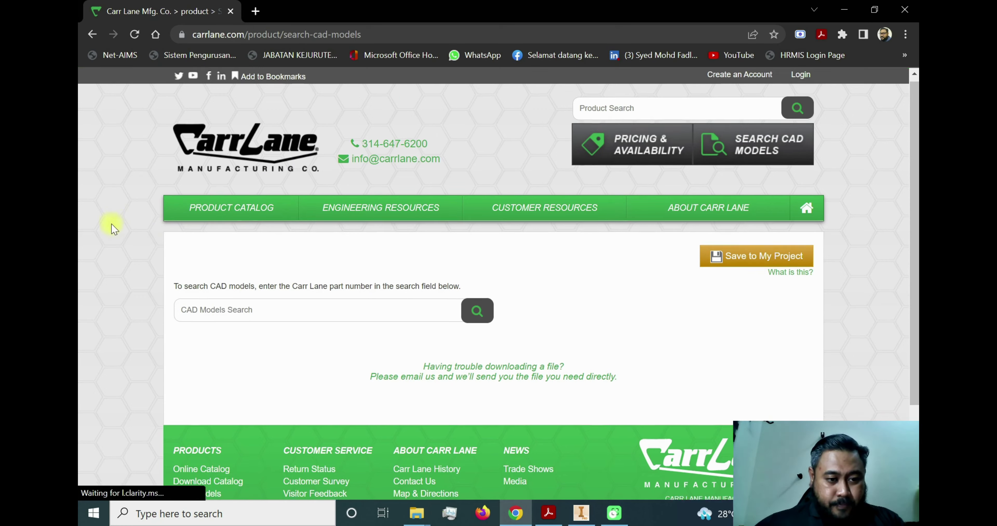
scroll(112, 223, "down", 2)
left_click(201, 248)
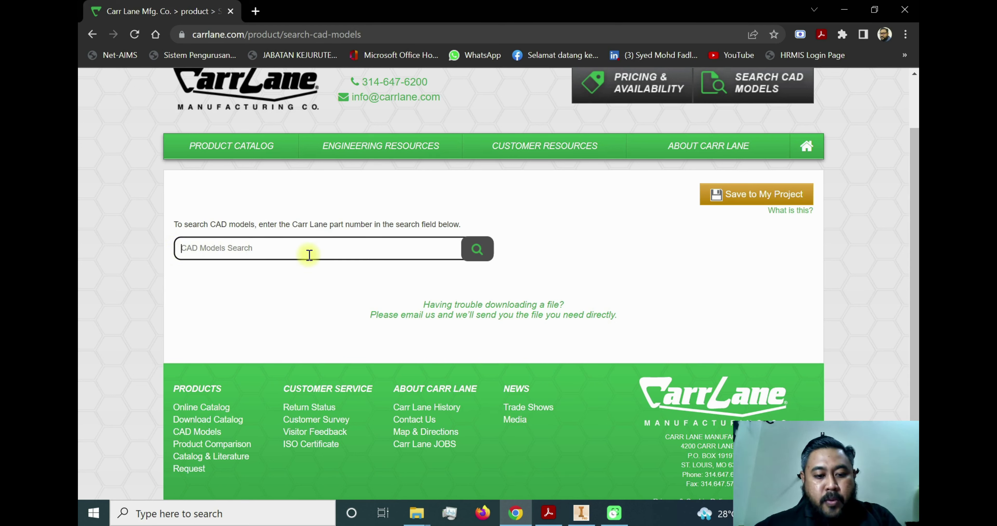
type("HM-18-20-12.00")
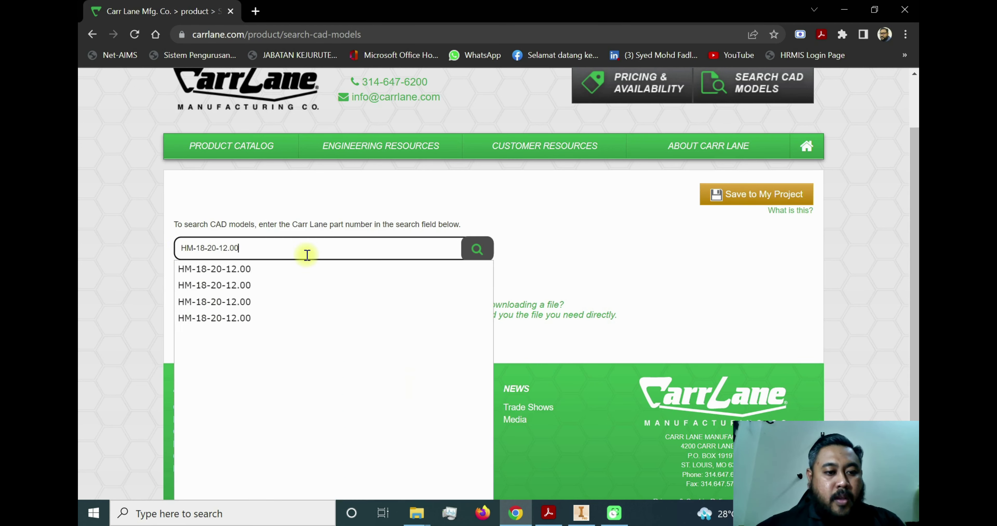
left_click(478, 249)
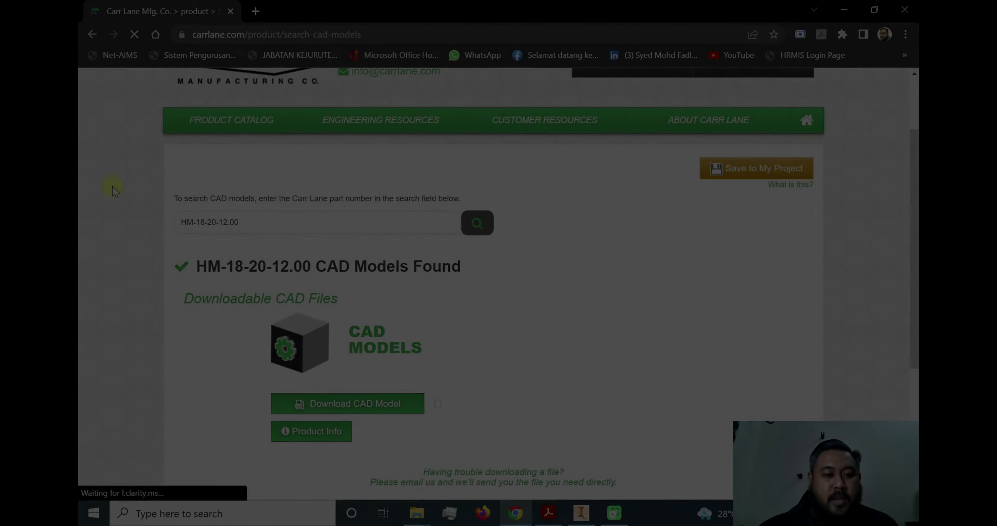
scroll(108, 198, "down", 1)
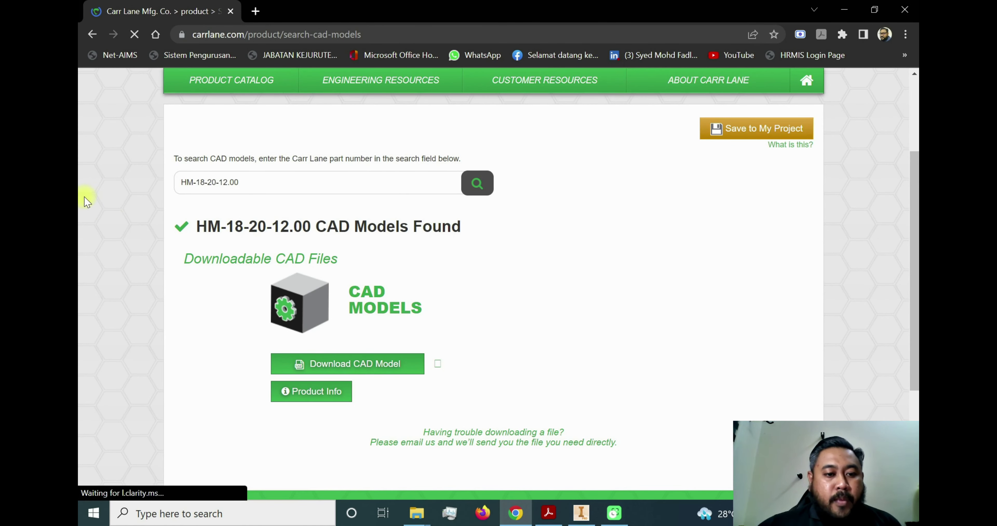
scroll(100, 200, "down", 3)
scroll(238, 197, "up", 2)
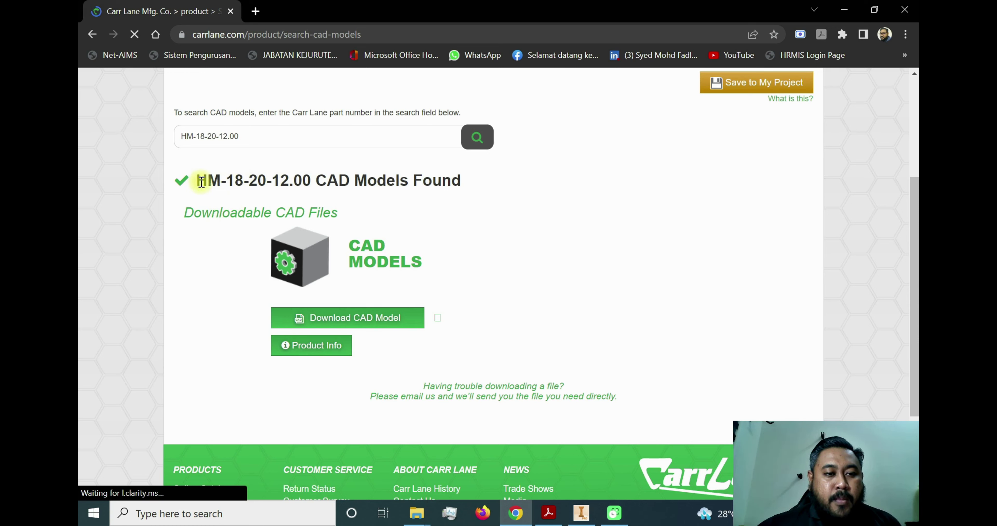
left_click_drag(198, 180, 310, 183)
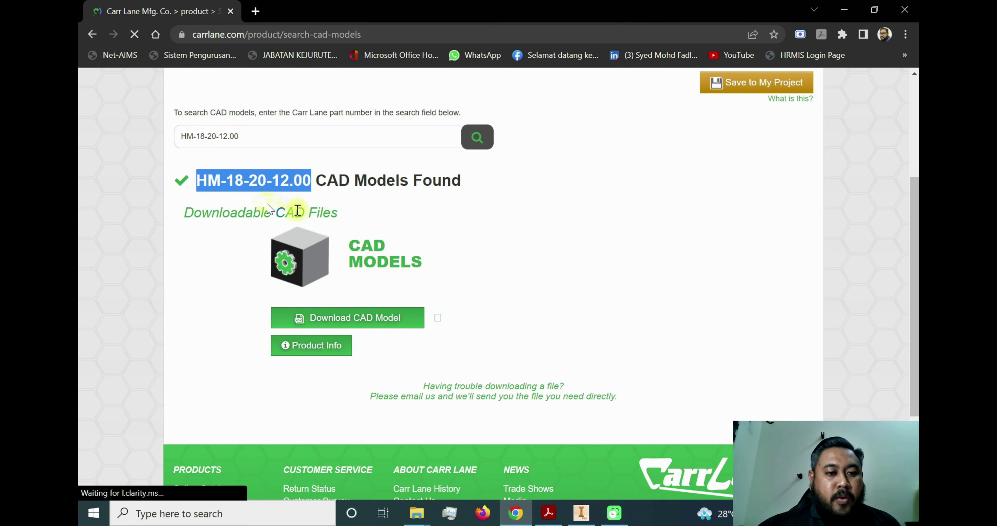
left_click(127, 236)
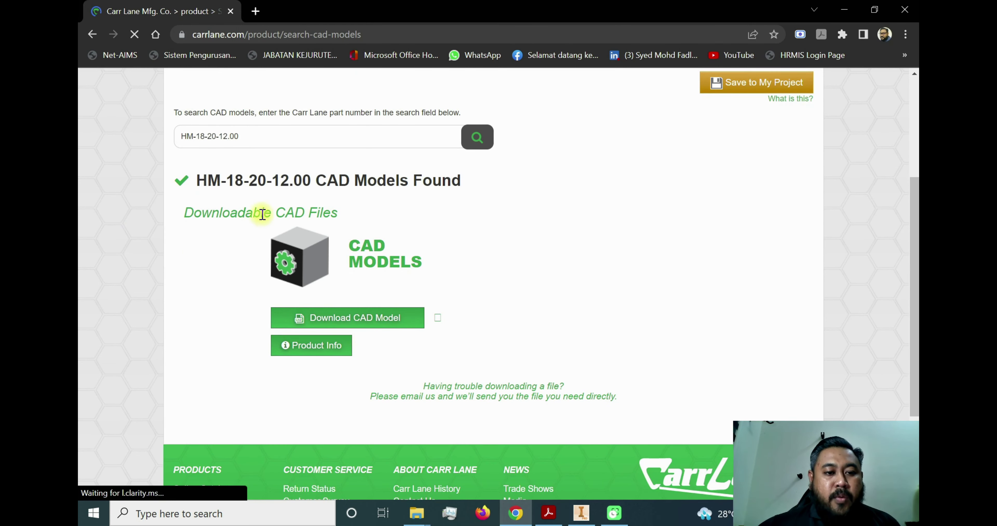
Step: Set the CAD download format for HM-18-20-12.00 to Inventor and save the preference
scroll(261, 209, "down", 1)
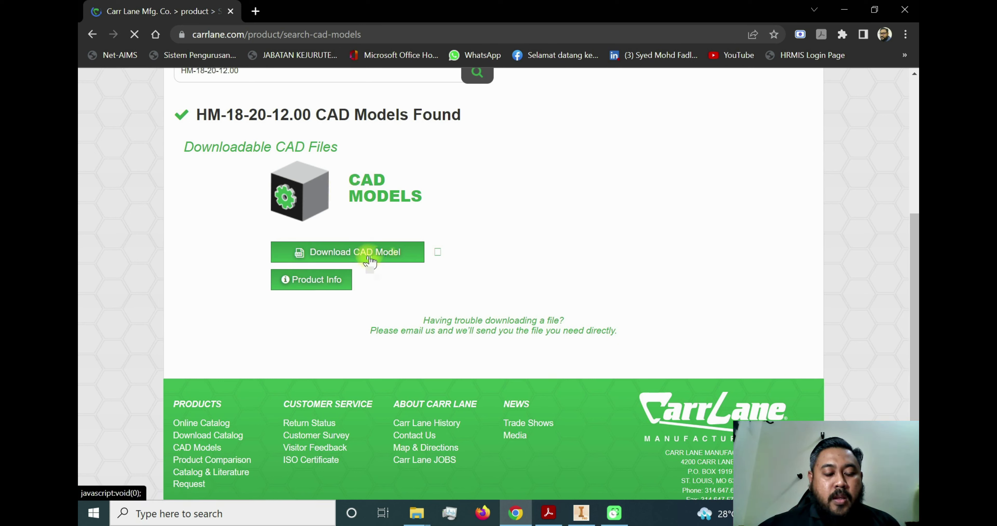
left_click(392, 258)
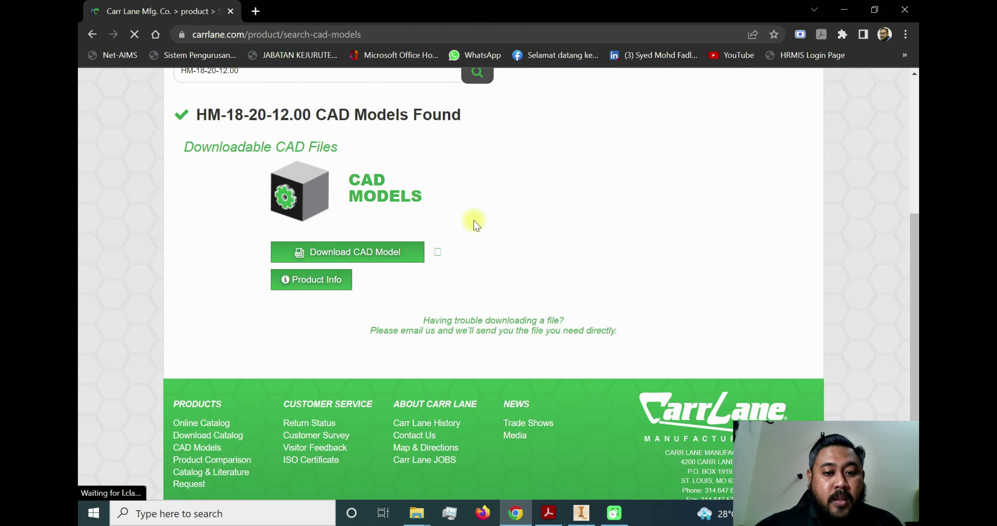
left_click(437, 253)
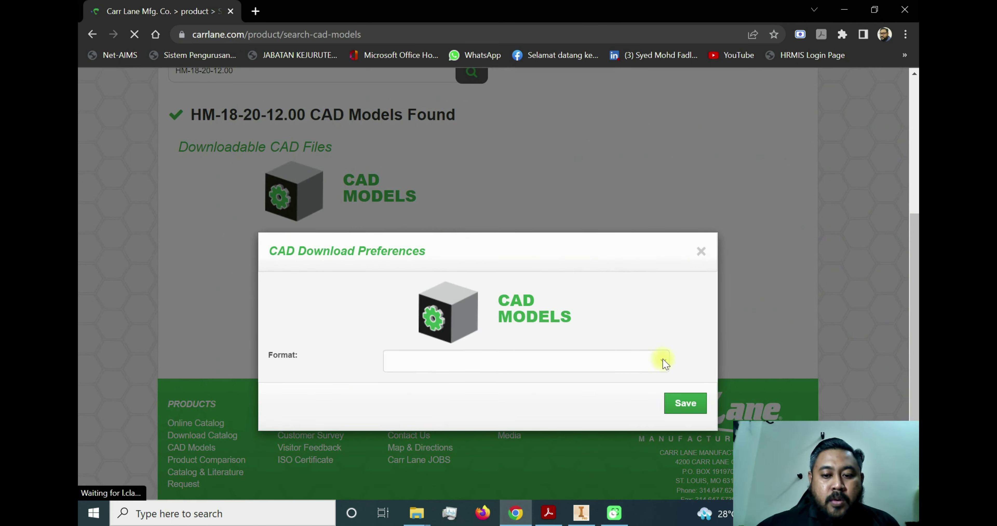
left_click(663, 358)
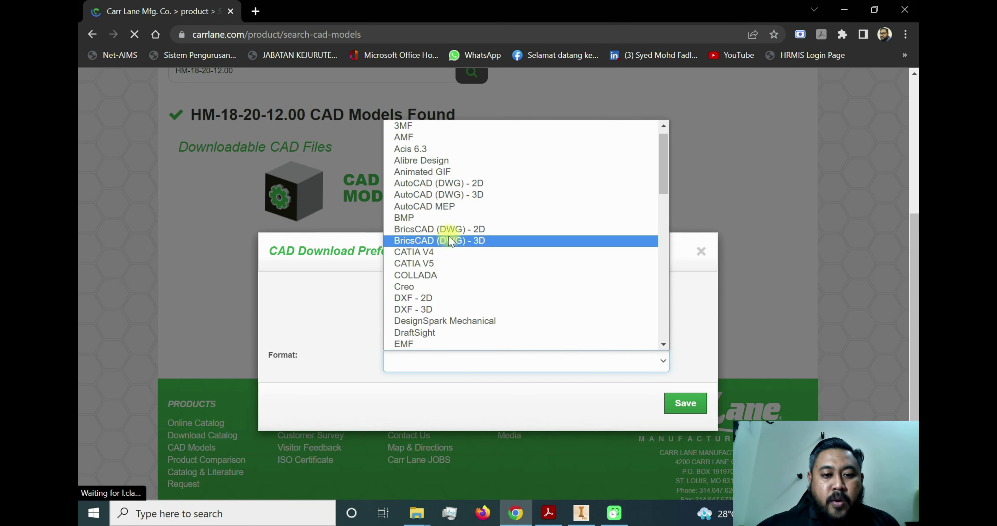
scroll(451, 240, "down", 3)
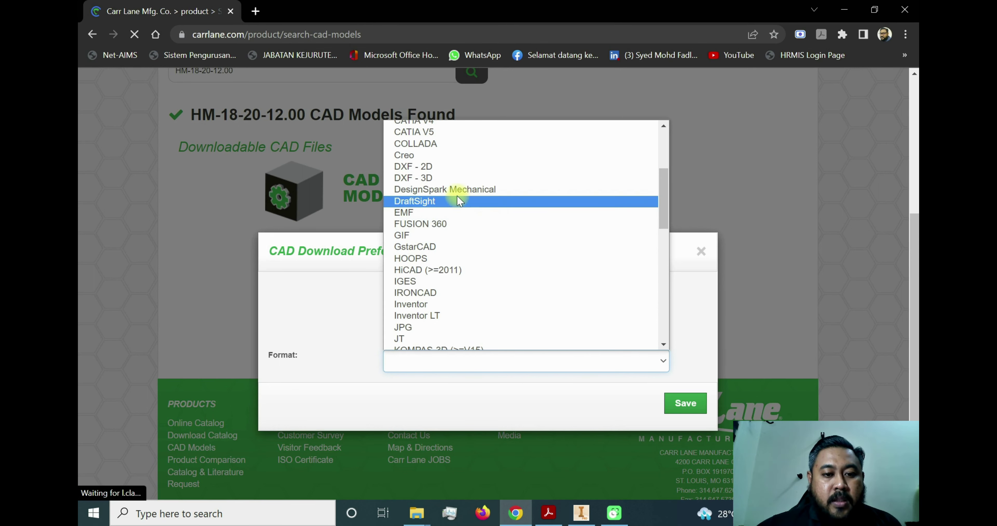
scroll(454, 200, "up", 3)
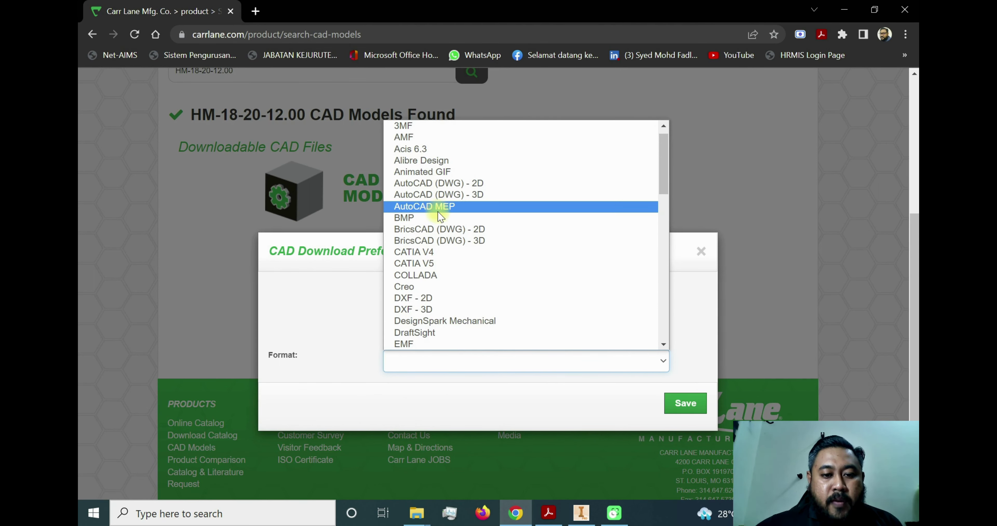
scroll(439, 212, "down", 3)
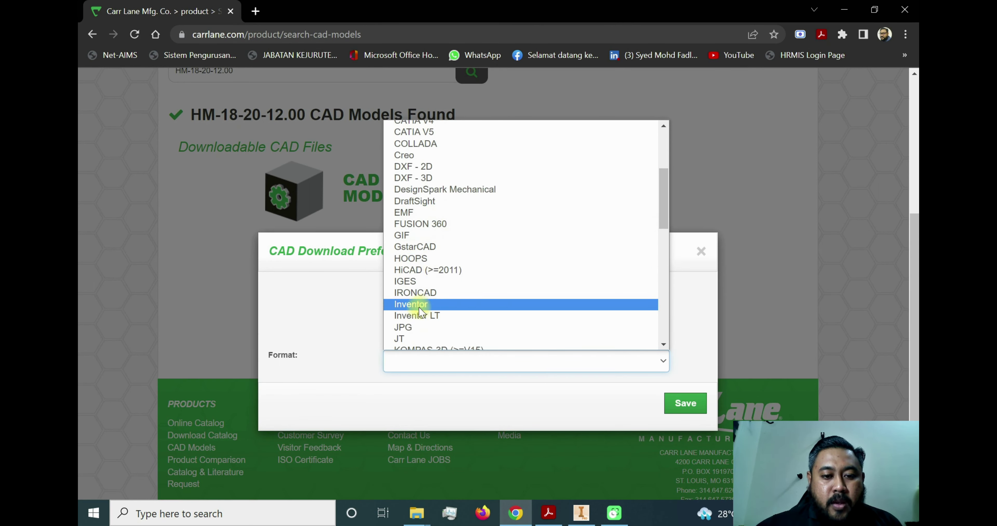
left_click(417, 303)
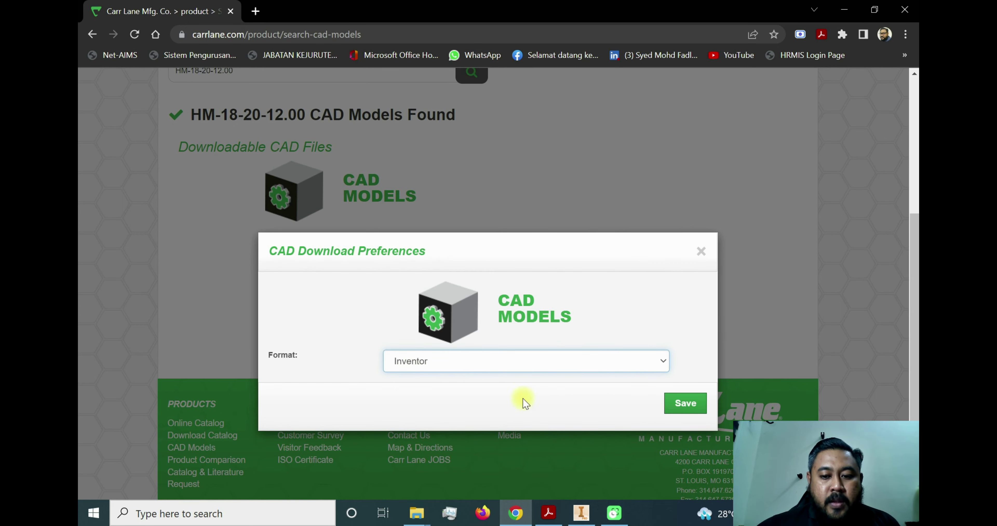
left_click(685, 403)
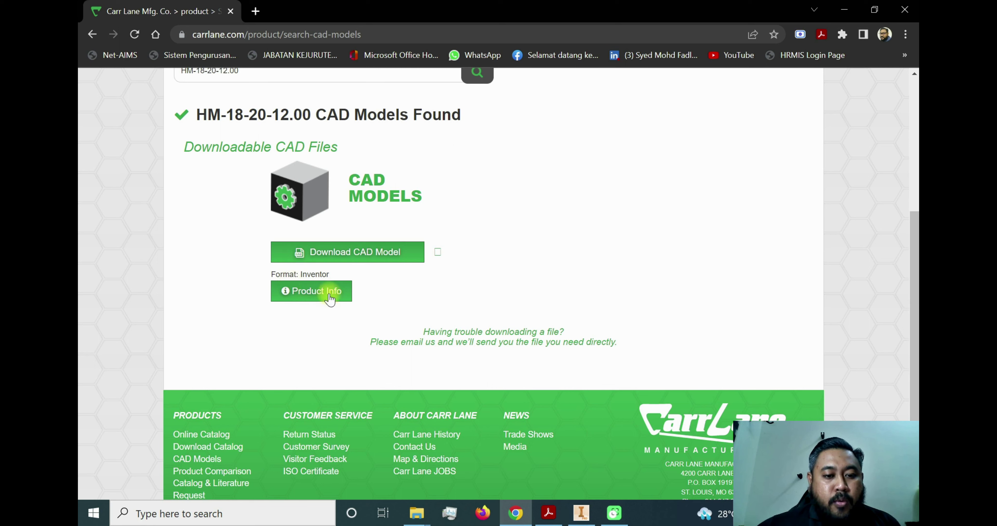
Step: Open the product information for HM-18-20-12.00 and examine the bushing's shape in the 3D view
left_click(320, 295)
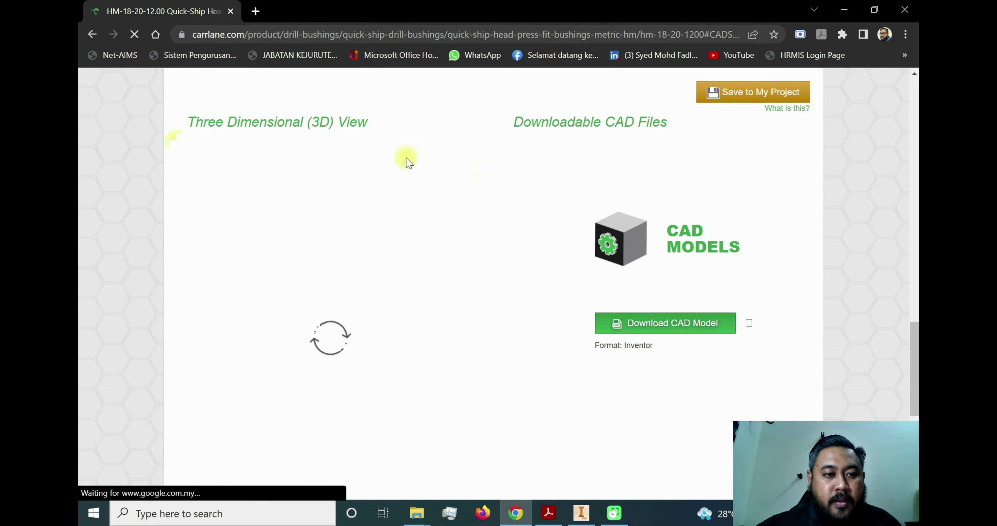
left_click_drag(370, 288, 305, 302)
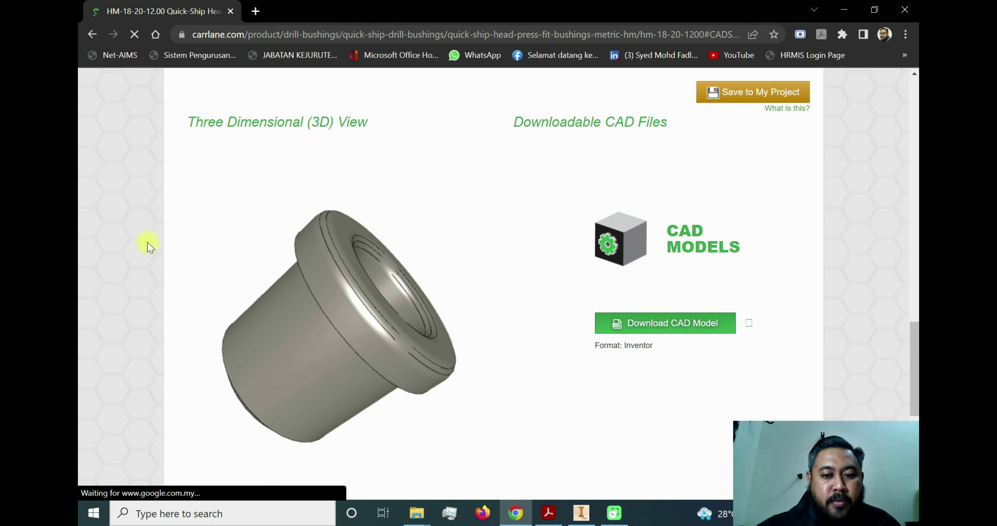
scroll(122, 238, "down", 2)
scroll(118, 234, "down", 3)
scroll(116, 233, "up", 3)
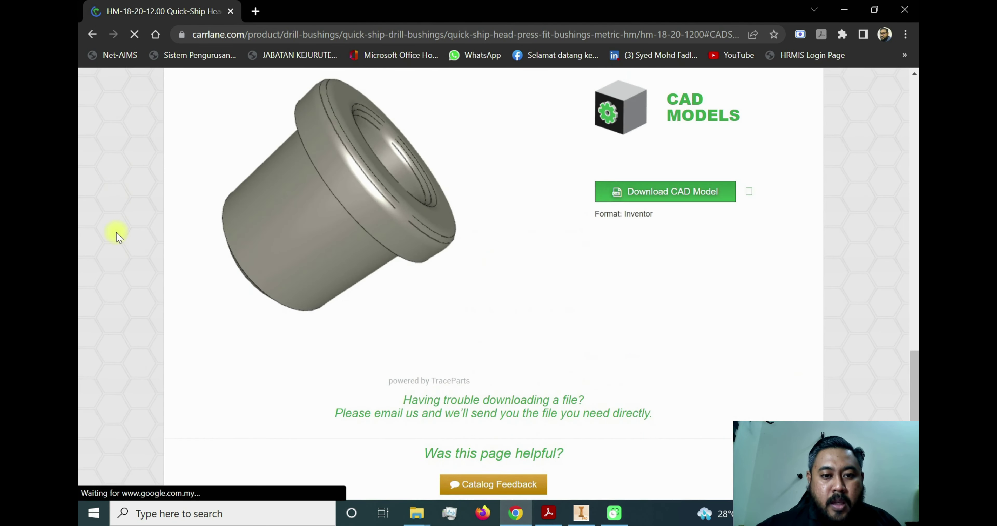
Step: Examine the part specifications, dimension drawing and pricing of bushing HM-18-20-12.00 on its product page
scroll(116, 232, "up", 8)
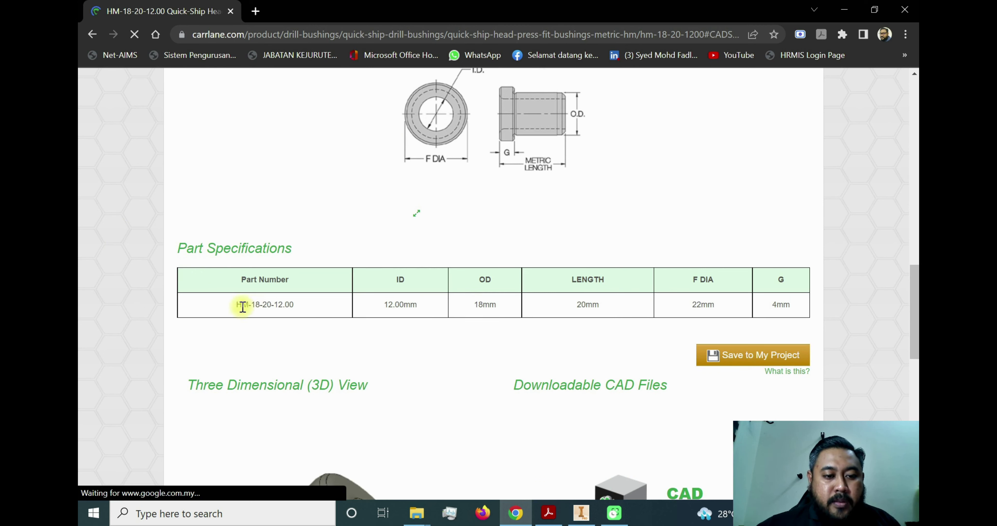
left_click_drag(240, 305, 301, 306)
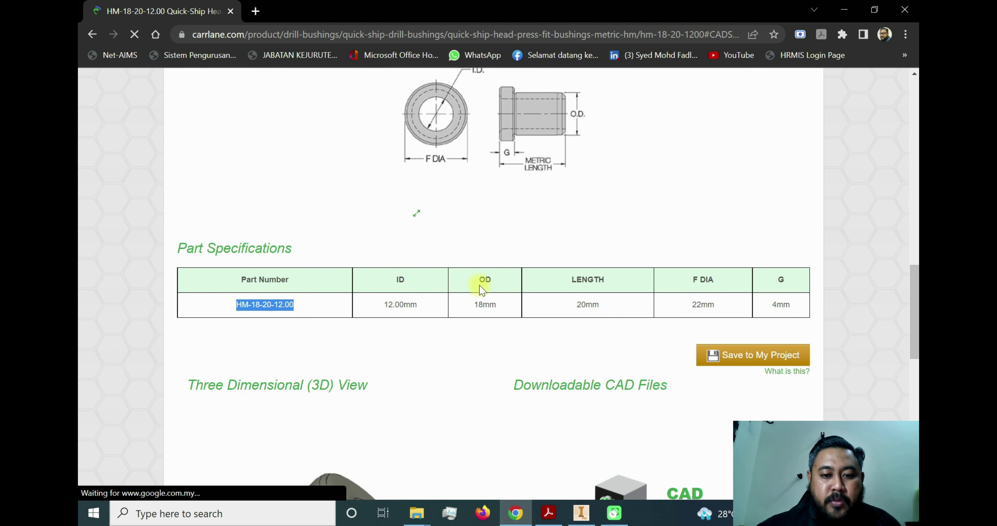
scroll(472, 228, "up", 2)
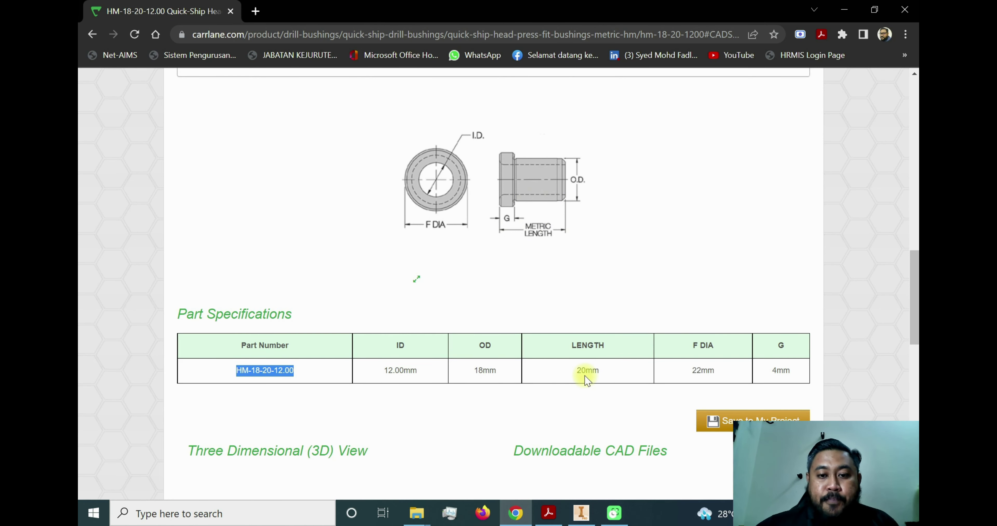
scroll(586, 373, "up", 3)
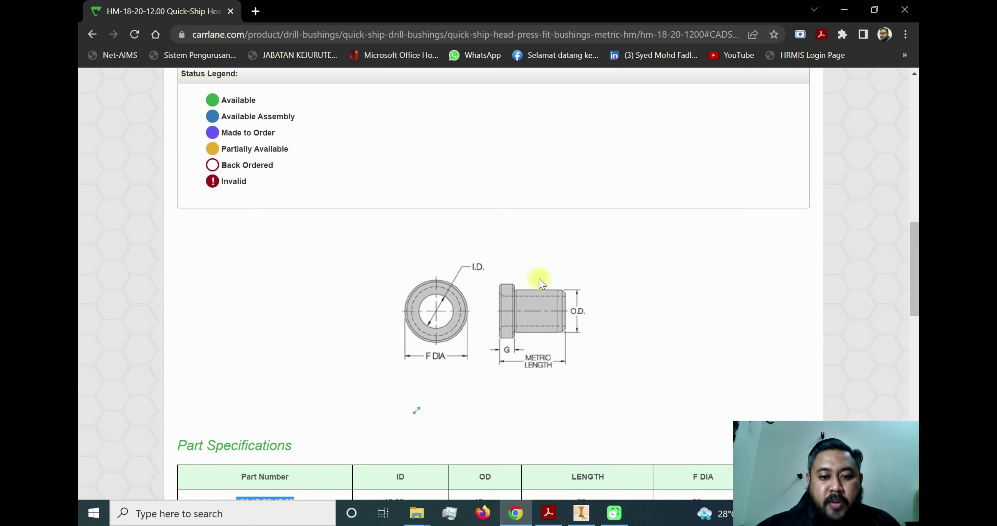
scroll(558, 318, "up", 5)
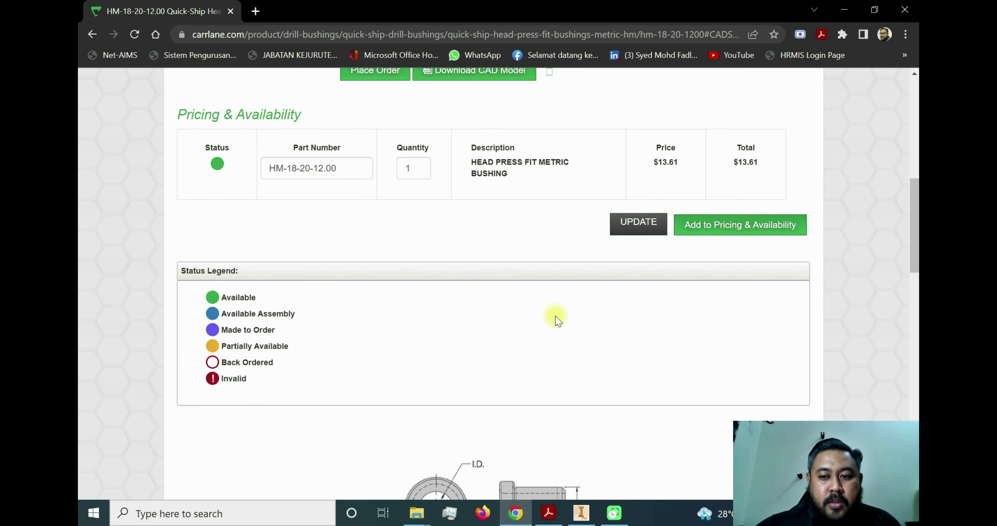
Step: Download the HM-18-20-12.00 CAD model in Inventor format and save the ZIP archive in the Downloads folder
scroll(538, 306, "down", 10)
scroll(536, 289, "down", 5)
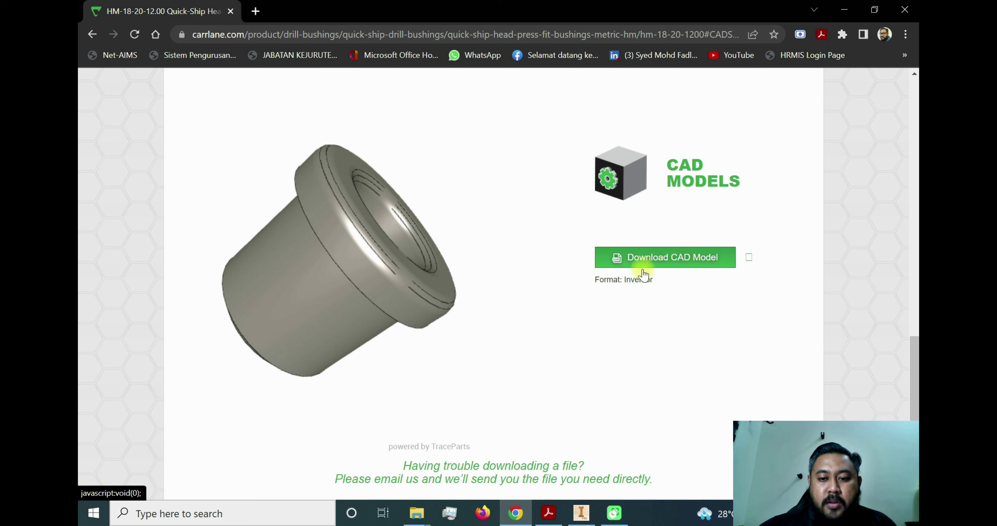
left_click_drag(597, 280, 652, 279)
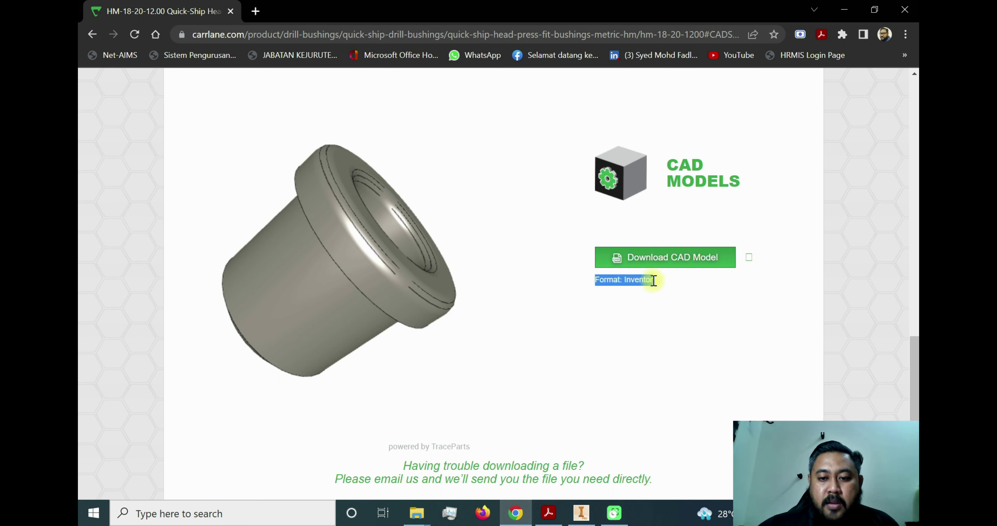
left_click(642, 287)
left_click(660, 266)
left_click(370, 160)
left_click(546, 219)
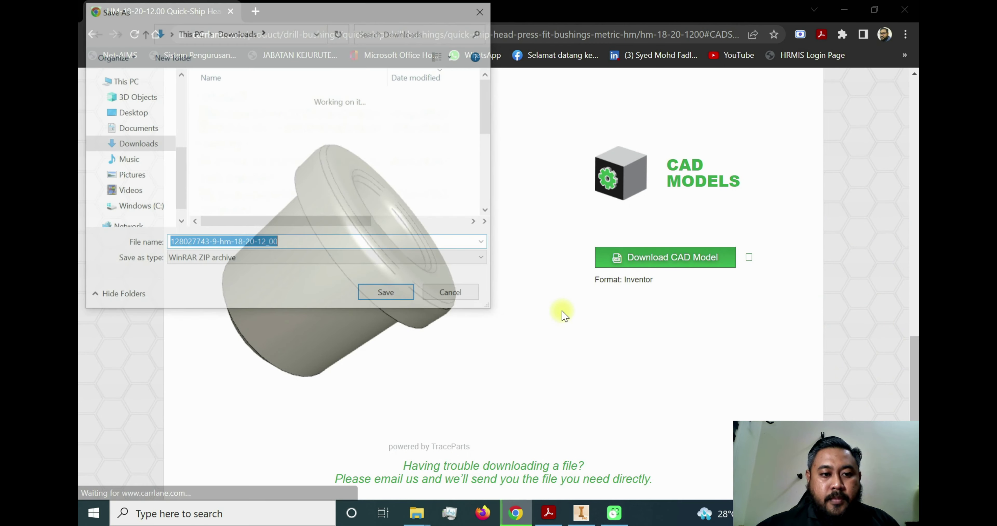
left_click(388, 295)
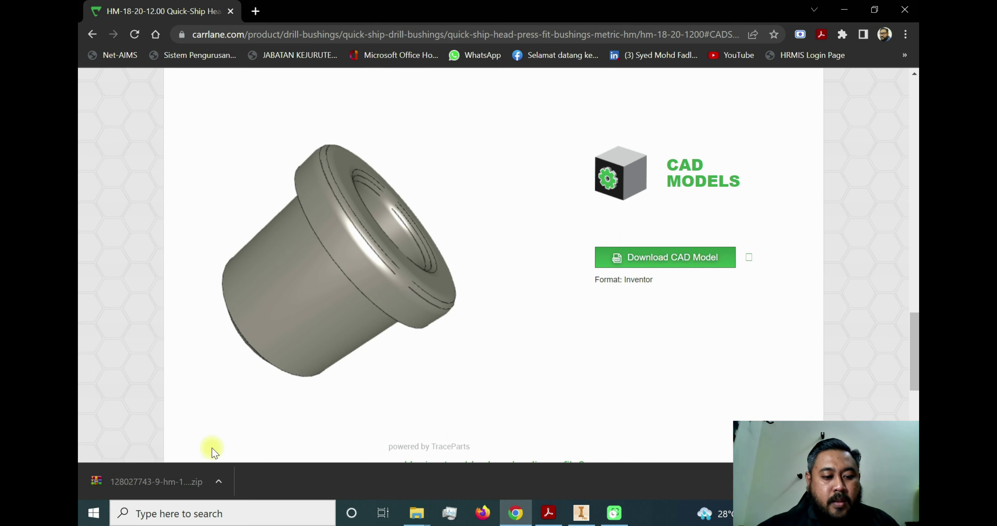
Step: Copy the downloaded hm-18-20-12_00 archive from Downloads into the DRILL JIG PROJECT DTP5A folder in File Explorer
left_click(416, 515)
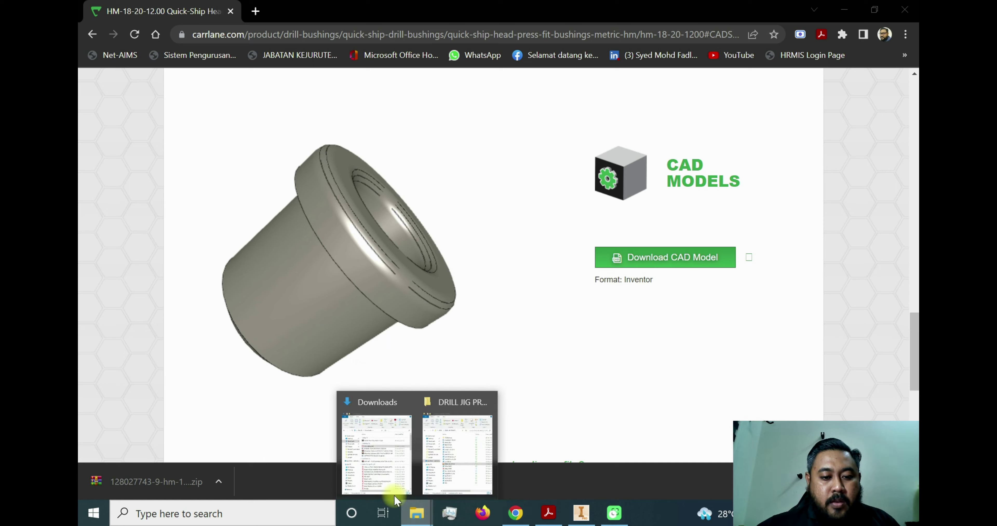
left_click(372, 469)
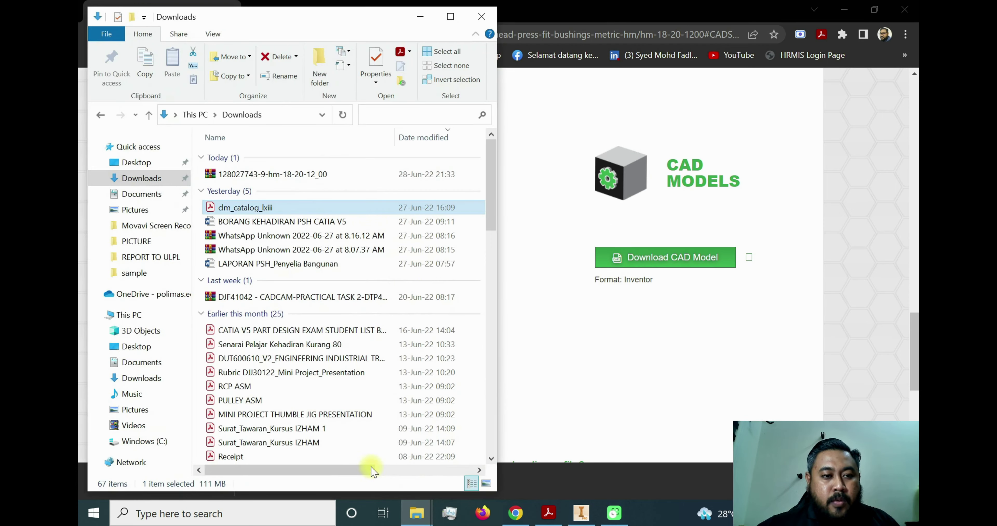
left_click(268, 176)
right_click(267, 178)
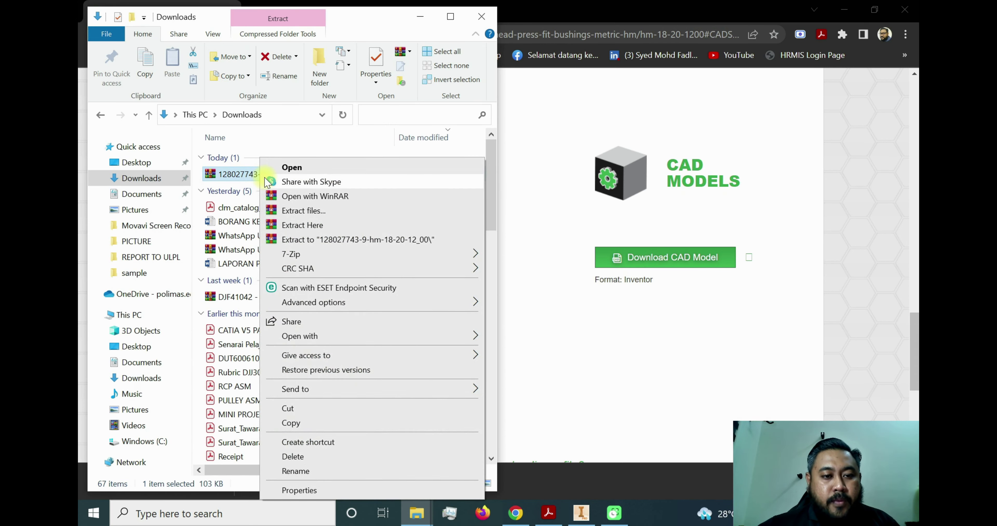
left_click(306, 423)
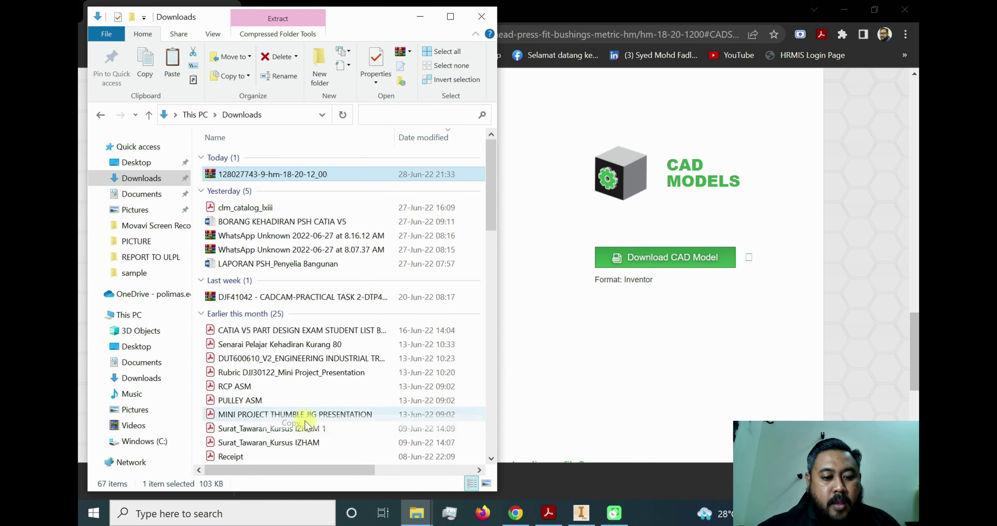
left_click(416, 513)
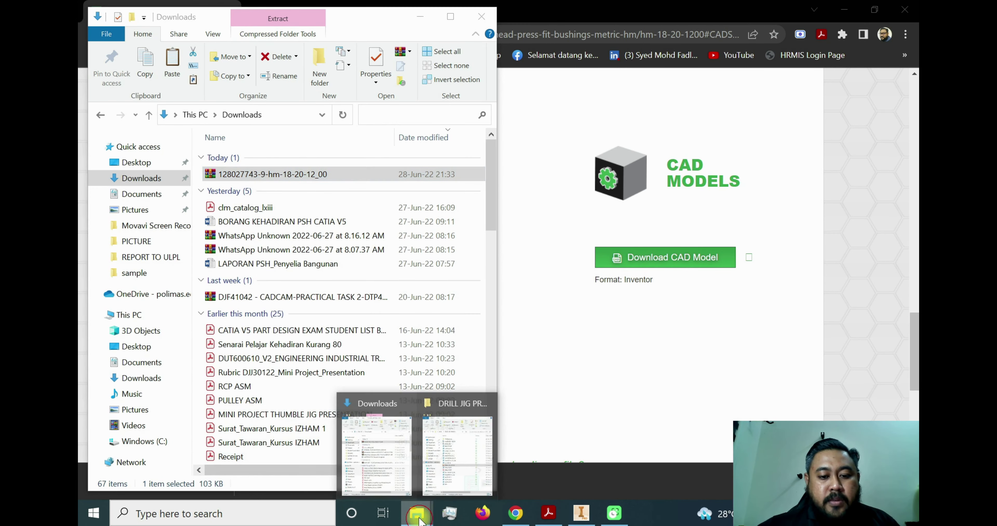
left_click(452, 485)
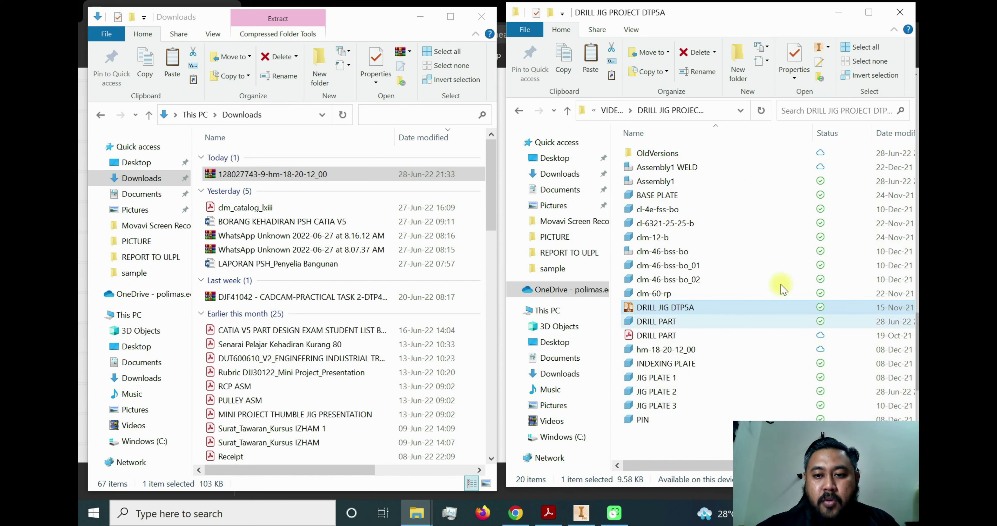
left_click(660, 448)
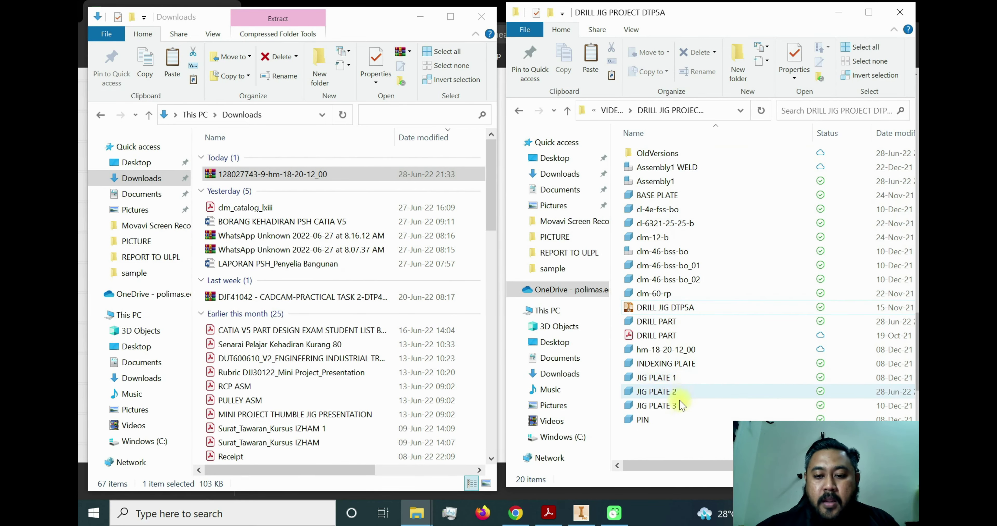
right_click(660, 443)
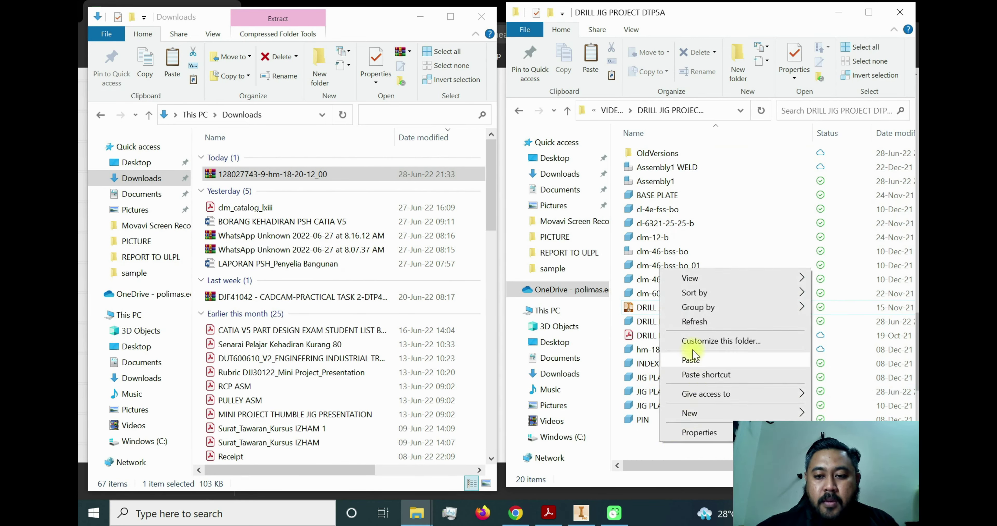
left_click(693, 360)
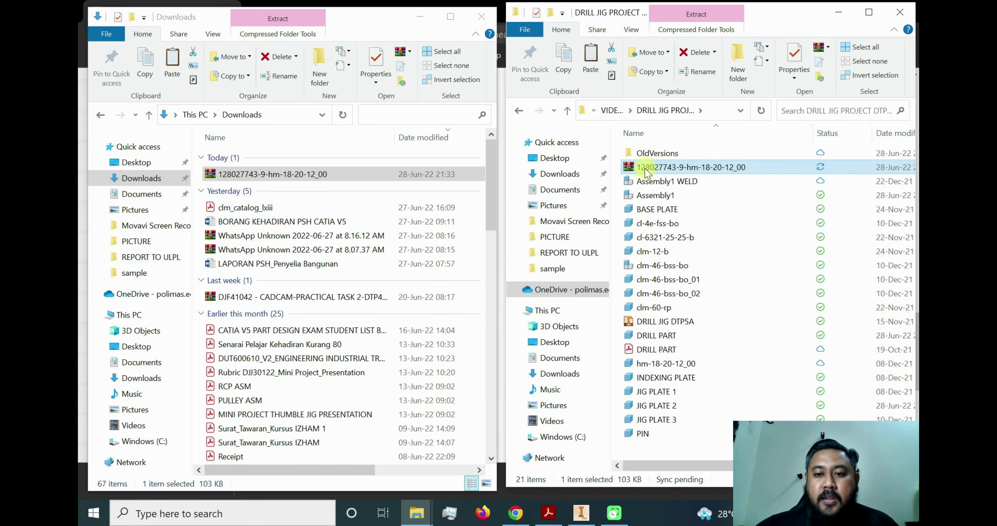
Step: Extract the bushing archive directly into the project folder, replacing all existing files, and select the hm-18-20-12_00 part
right_click(674, 168)
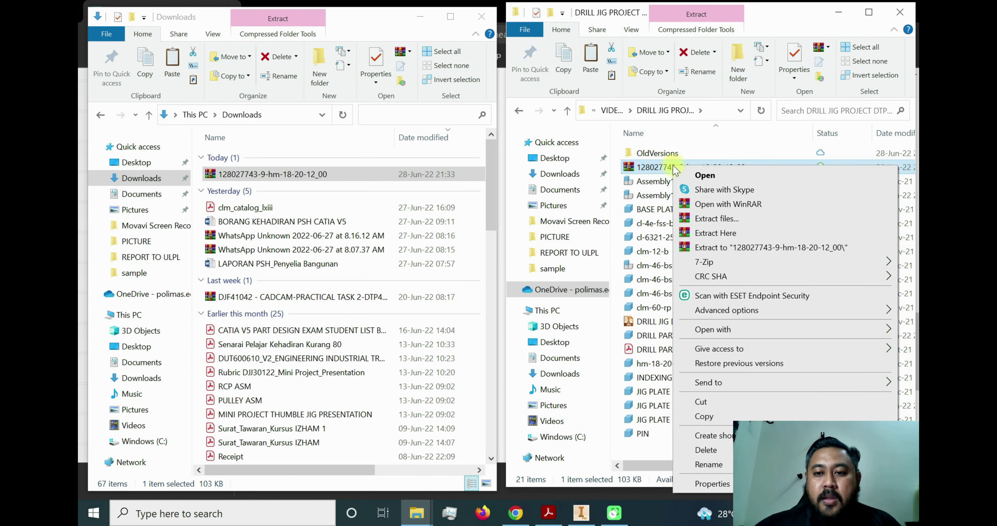
left_click(721, 234)
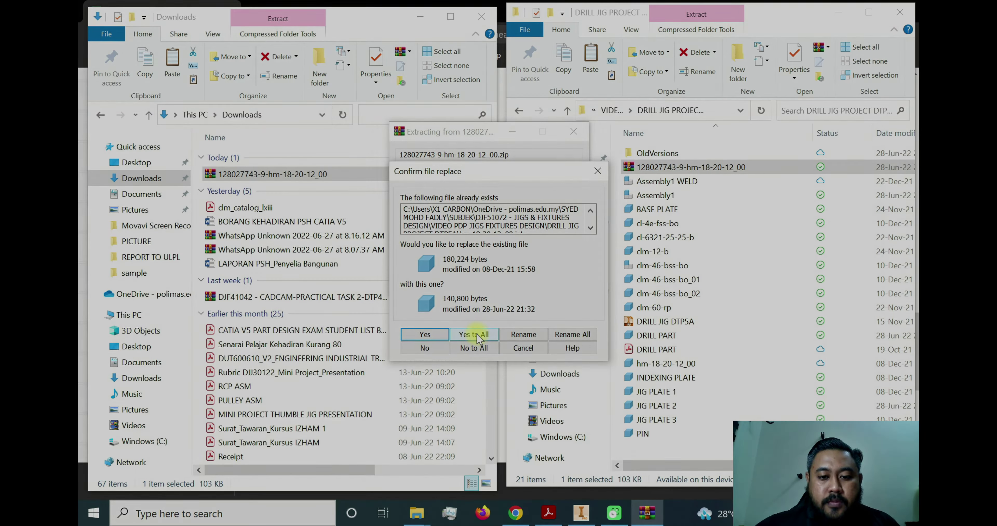
left_click(474, 335)
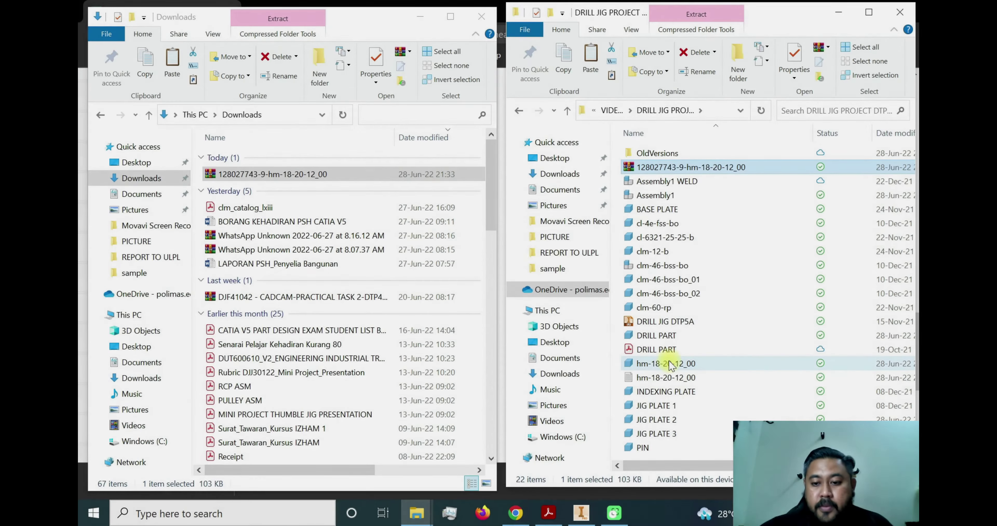
left_click(670, 364)
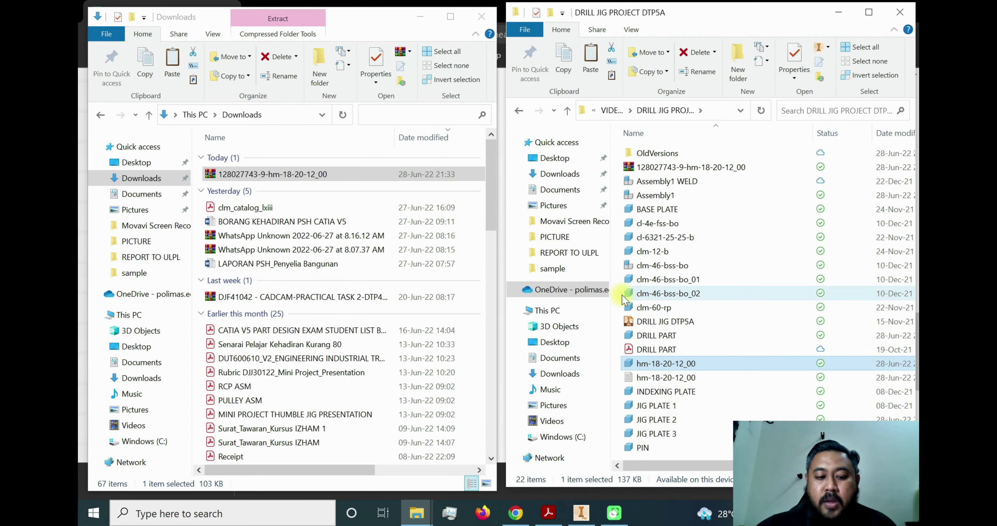
Step: Switch to Inventor and place one instance of hm-18-20-12_00 in Assembly1, in free space beside the upper jig plate
left_click(584, 513)
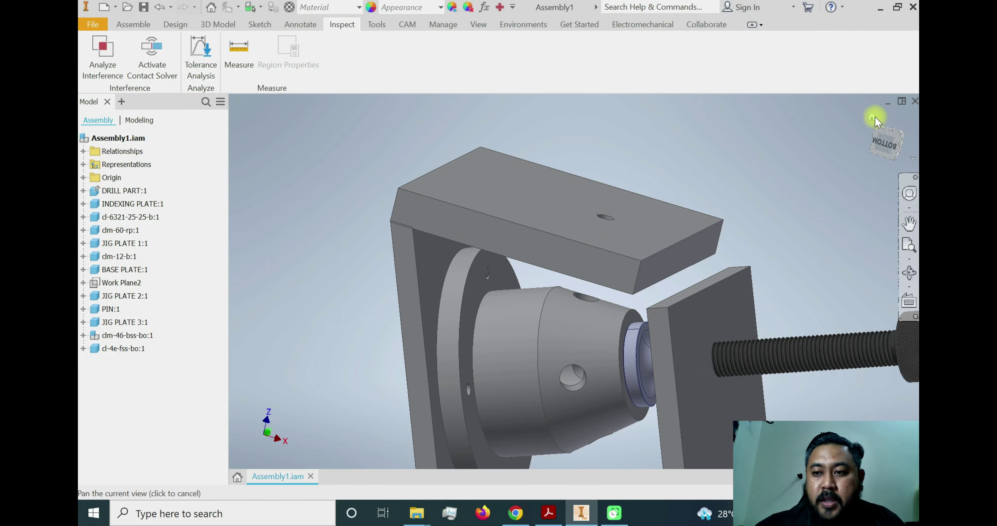
left_click(873, 117)
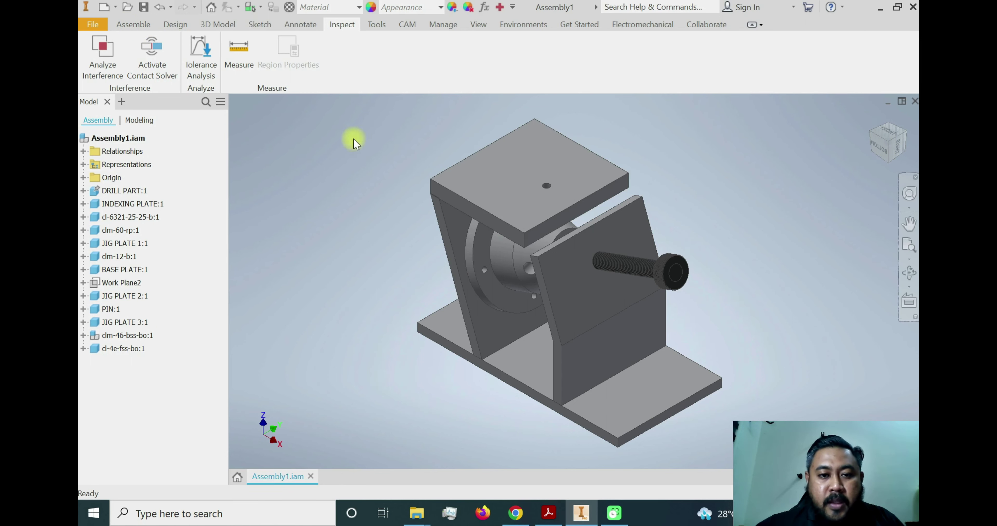
left_click(133, 24)
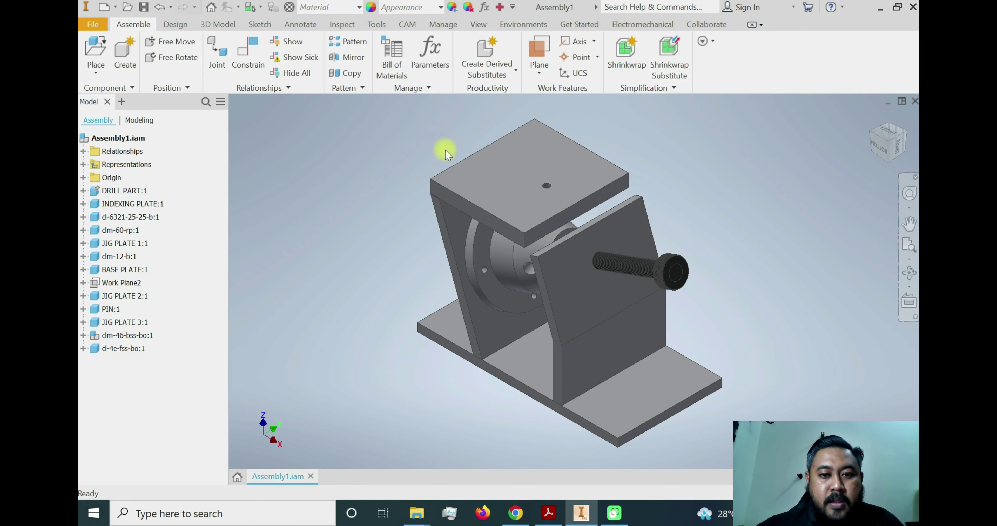
left_click(97, 73)
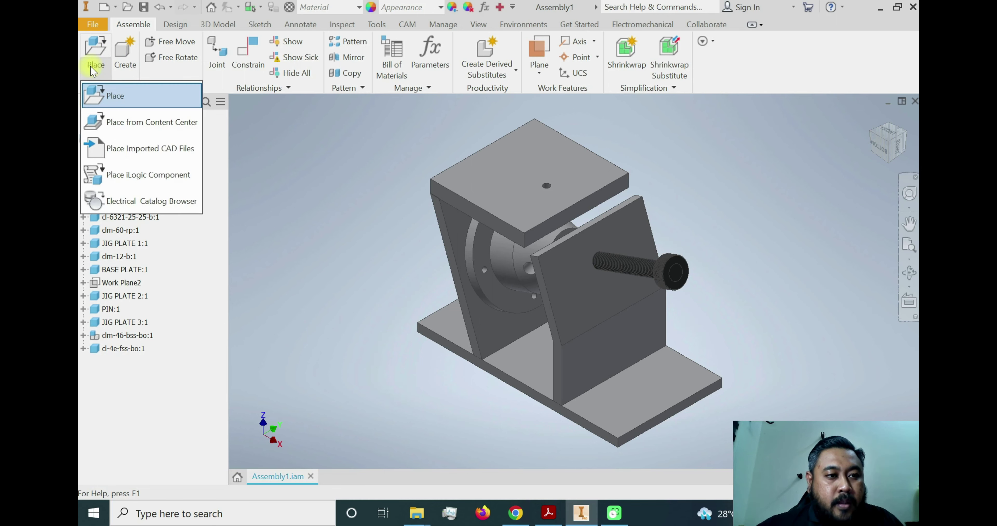
left_click(118, 96)
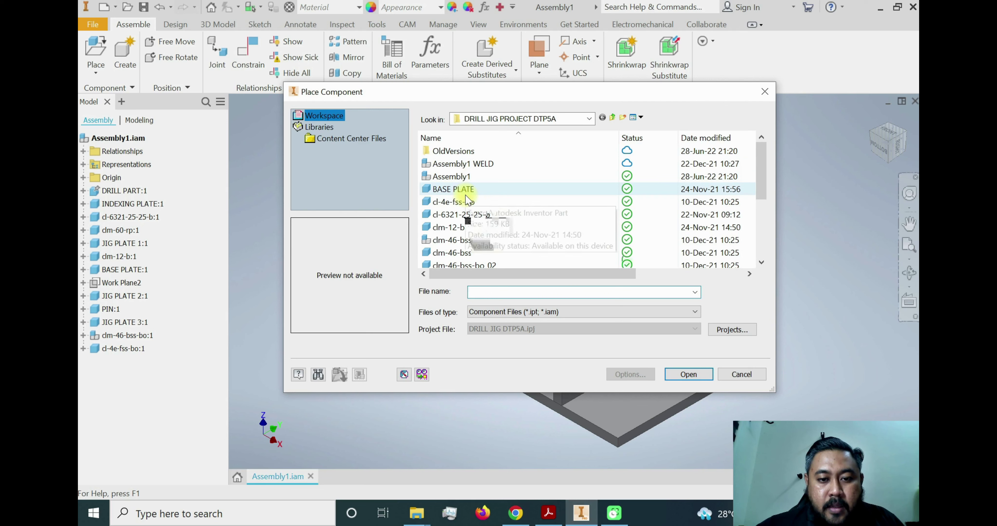
scroll(467, 200, "down", 2)
scroll(467, 201, "down", 1)
left_click(449, 190)
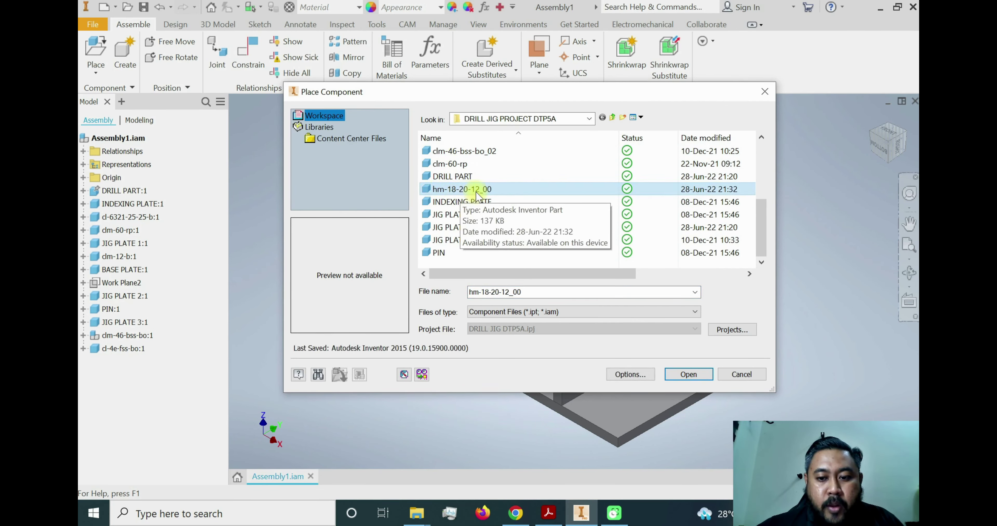
left_click(685, 374)
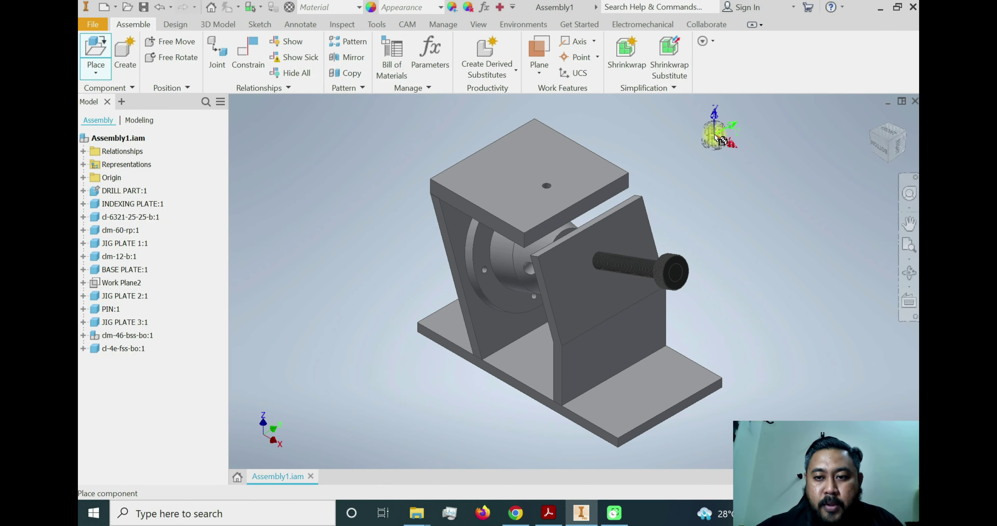
left_click(715, 136)
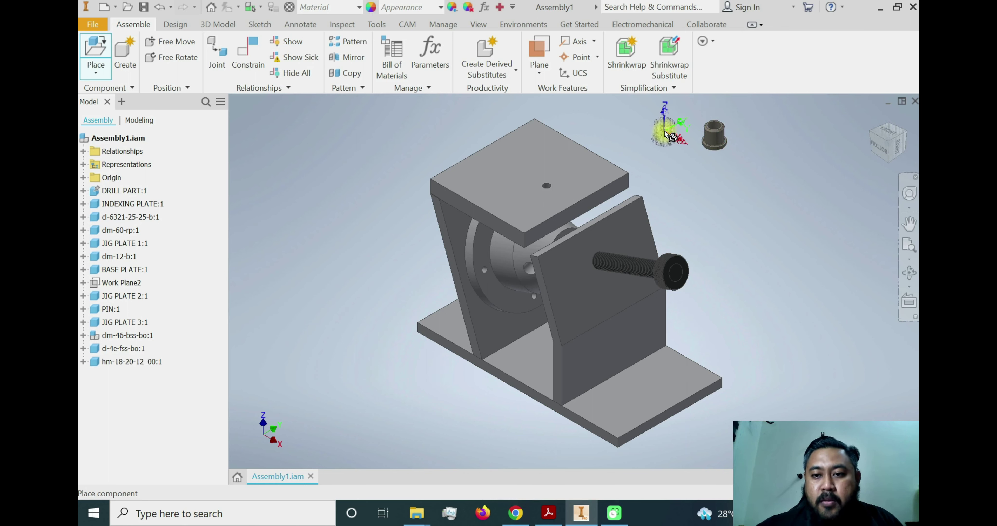
right_click(656, 131)
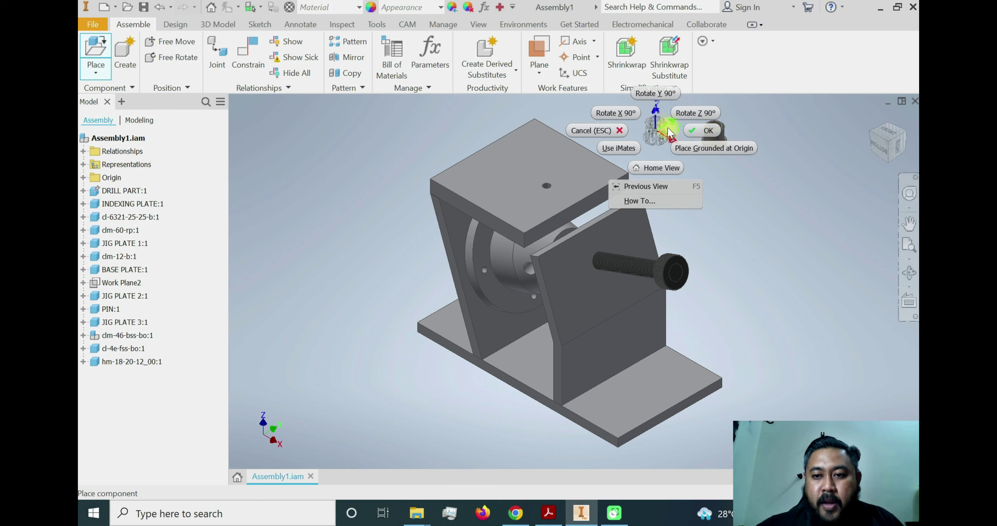
left_click(699, 131)
Step: Move the hm-18-20-12_00 bushing closer to the upper jig plate, leaving it free beside the plate's corner
scroll(672, 154, "up", 1)
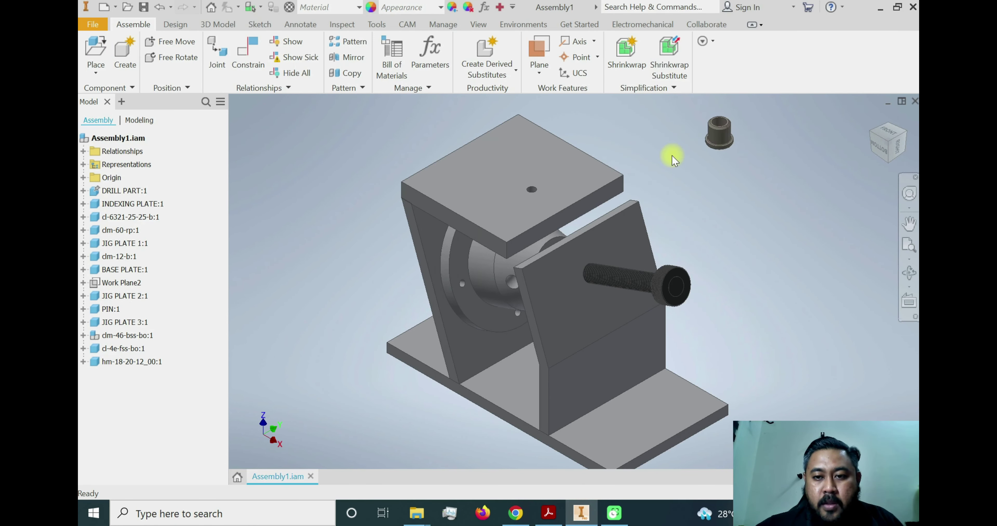
left_click_drag(722, 143, 660, 140)
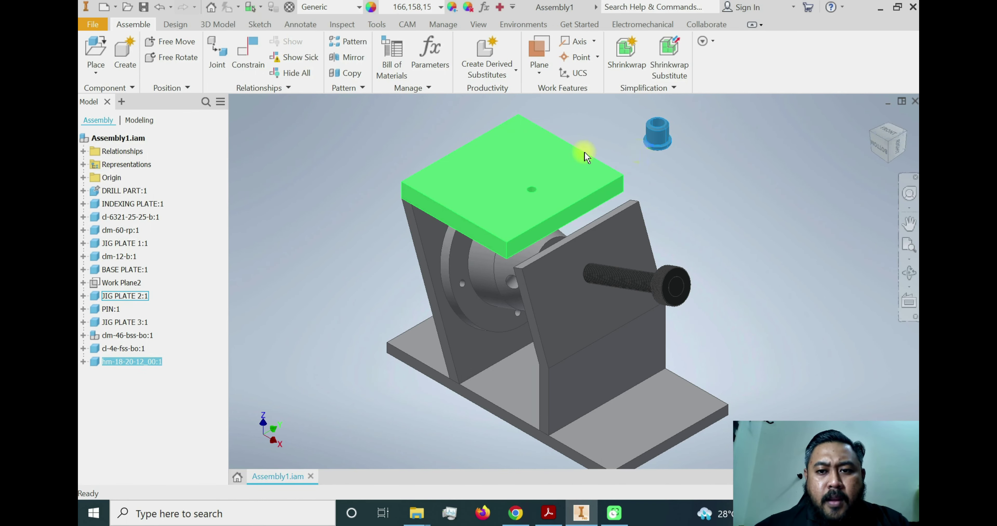
key("Escape")
scroll(661, 144, "down", 3)
scroll(657, 143, "up", 8)
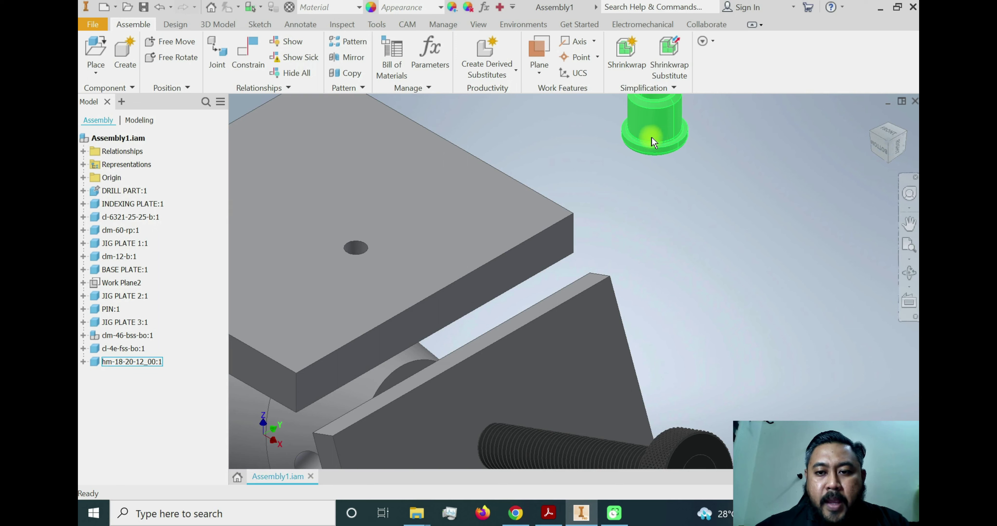
scroll(654, 143, "down", 3)
left_click_drag(654, 132, 628, 142)
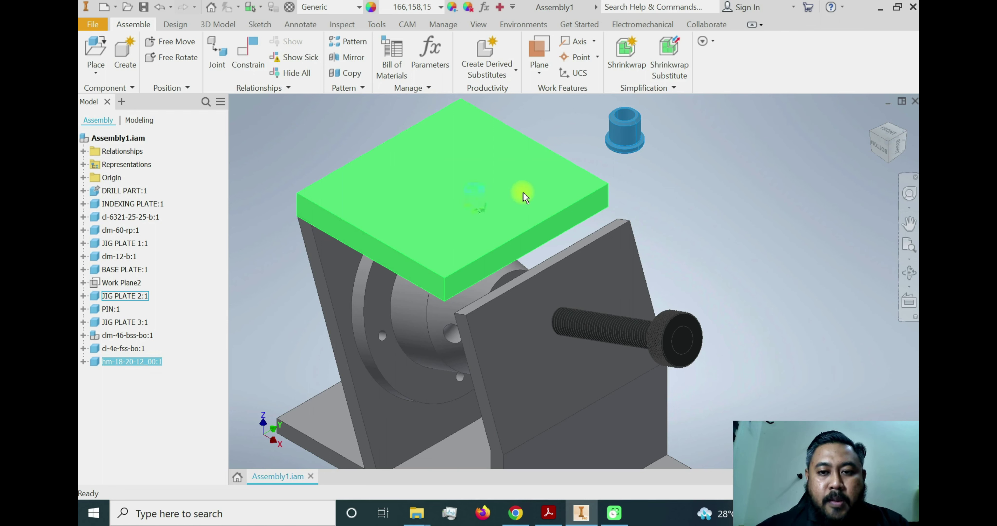
Step: Free-rotate the hm-18-20-12_00 bushing so its headed end faces upward, tilted beside the upper jig plate
left_click(569, 126)
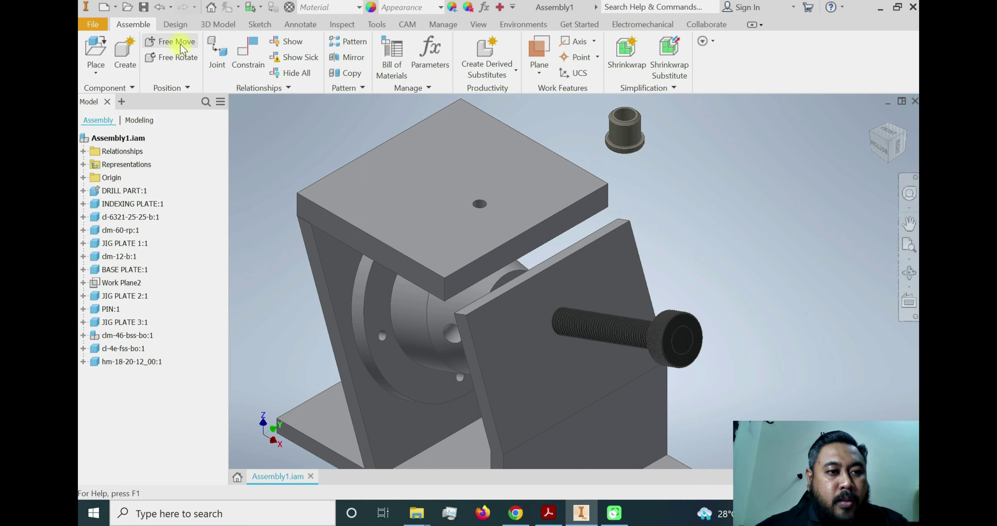
left_click(181, 57)
left_click(625, 126)
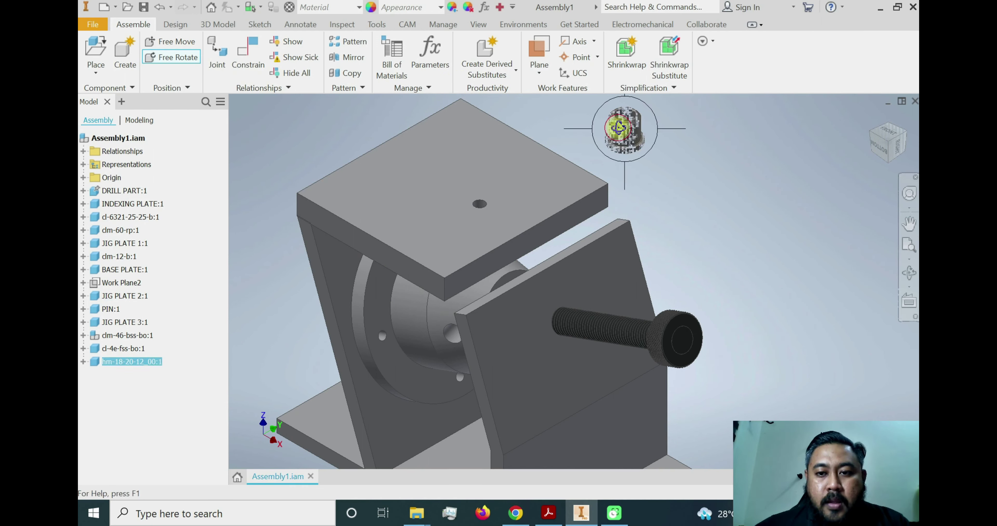
left_click_drag(628, 117, 617, 139)
key("Escape")
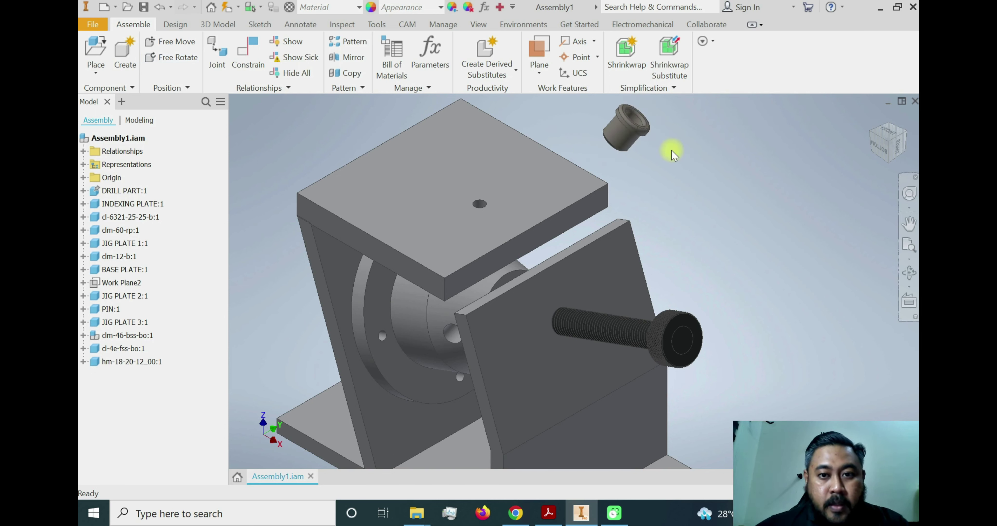
Step: Measure the radius and diameter of the bushing's cylindrical body below the head
left_click(343, 25)
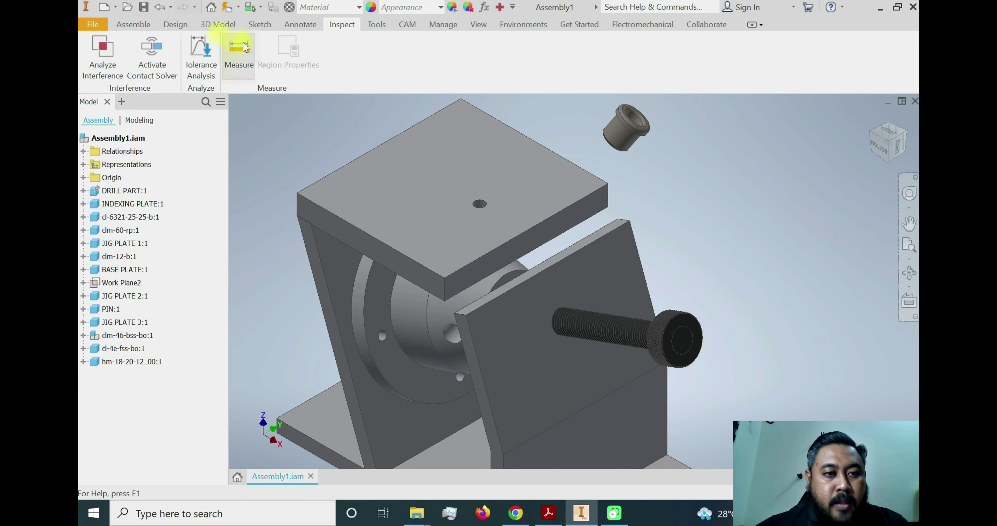
left_click(239, 48)
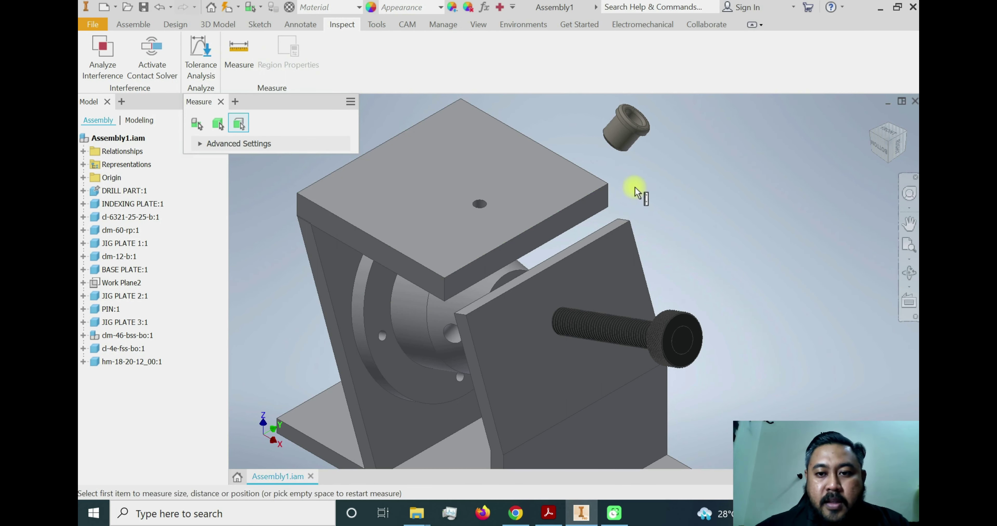
scroll(637, 175, "up", 5)
middle_click_drag(635, 233, 652, 319)
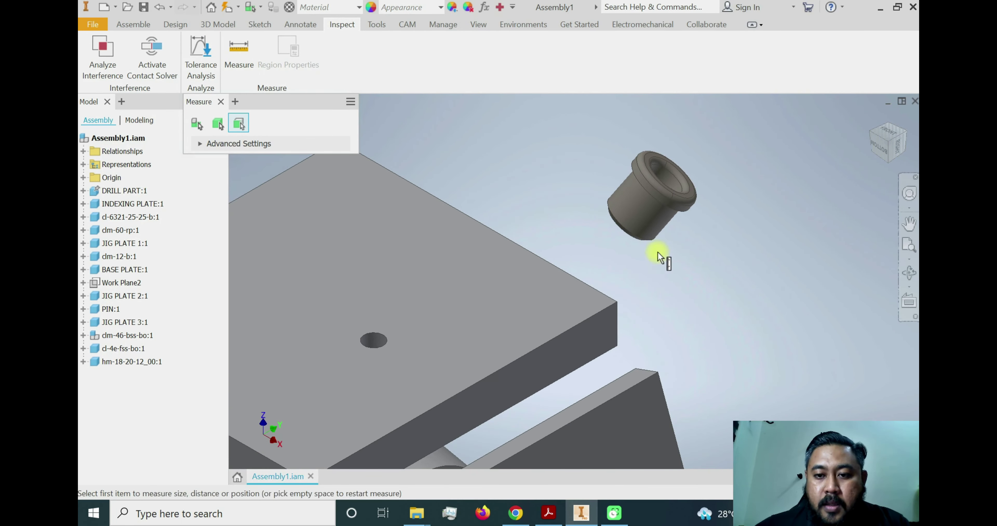
left_click(634, 203)
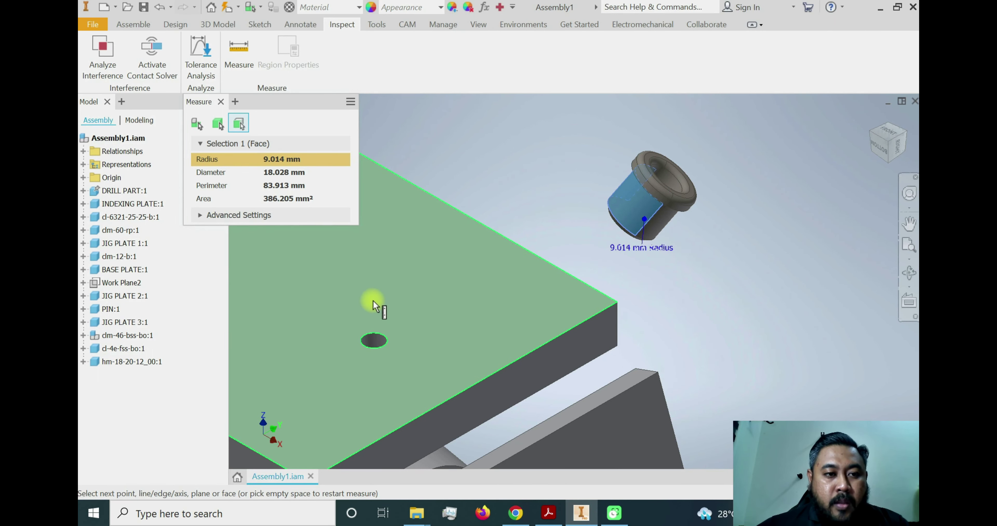
left_click(220, 101)
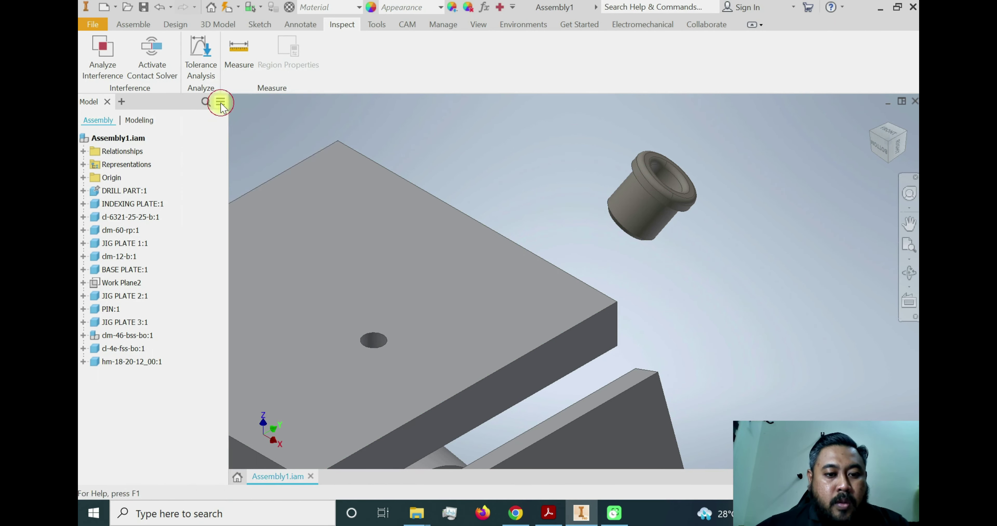
Step: Edit JIG PLATE 2 in place, set its Hole2 diameter to 18 mm, and return to the assembly
middle_click_drag(394, 278, 521, 207)
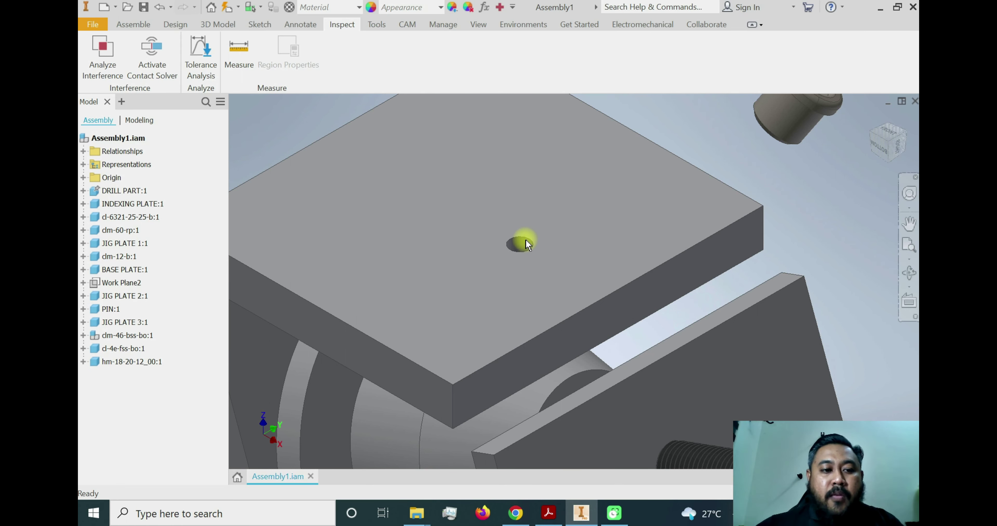
left_click(381, 206)
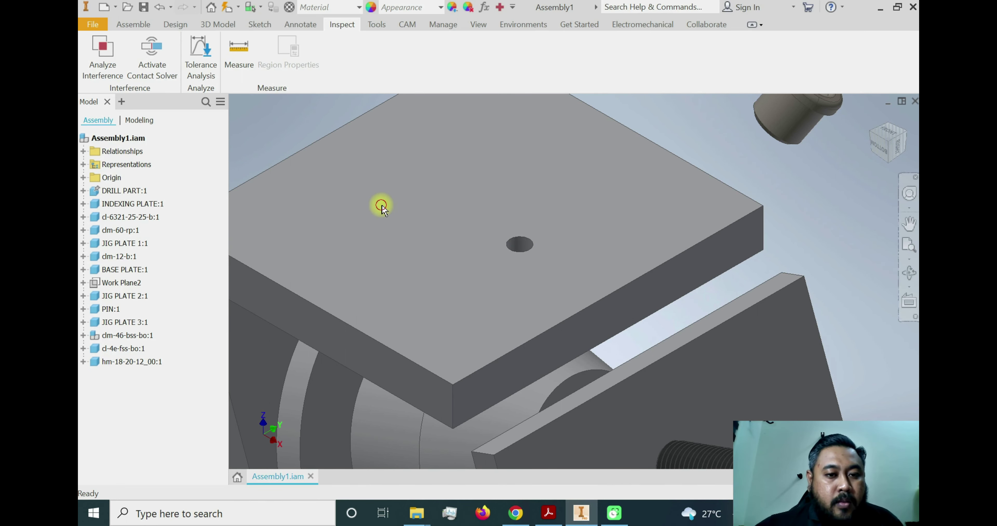
left_click(277, 189)
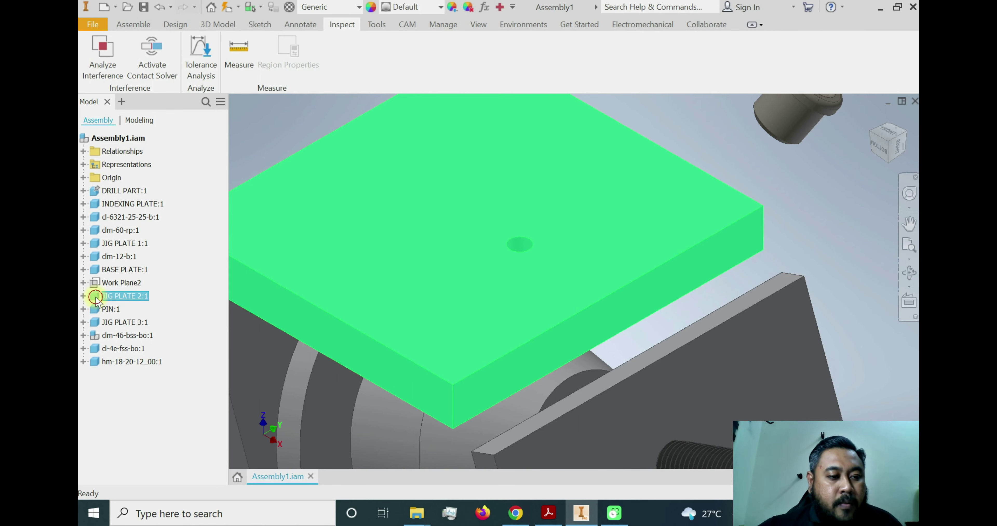
double_click(96, 297)
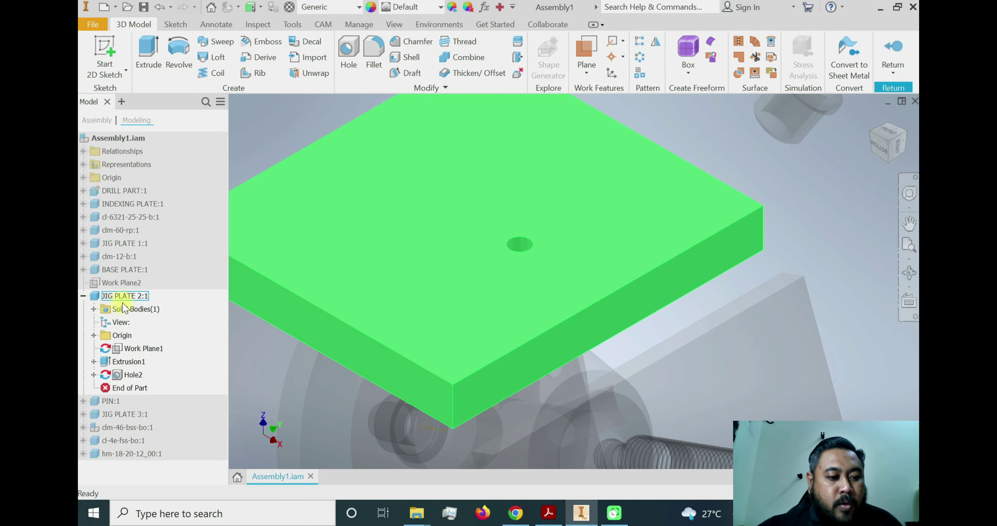
double_click(120, 376)
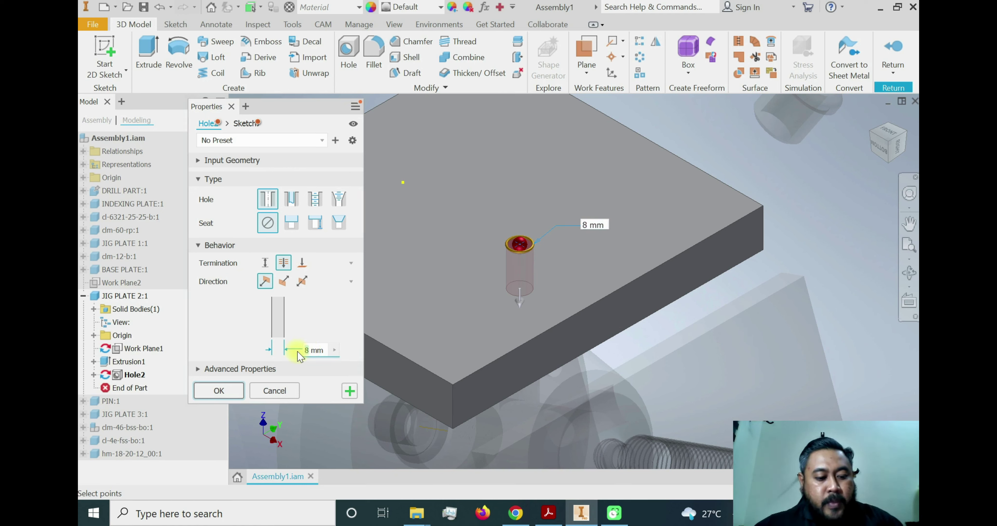
double_click(307, 351)
type("18")
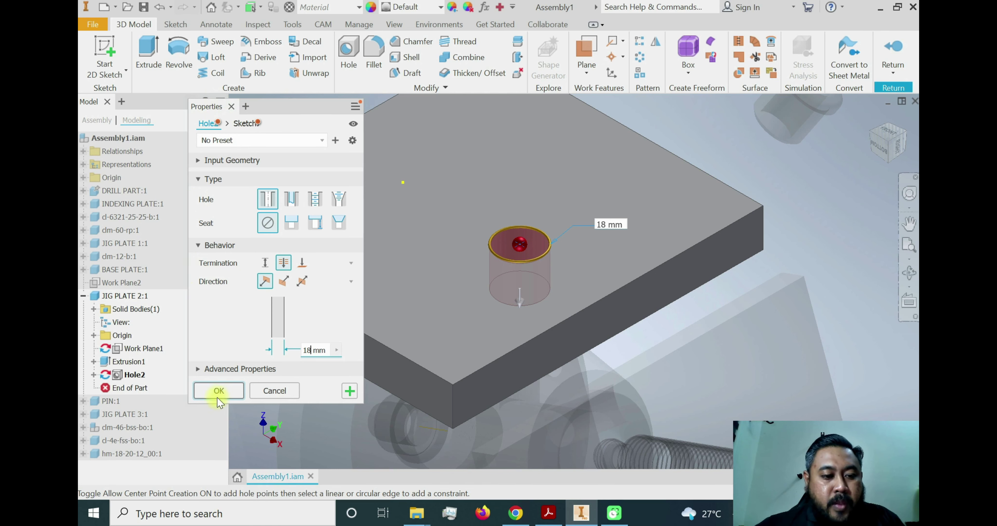
left_click(228, 393)
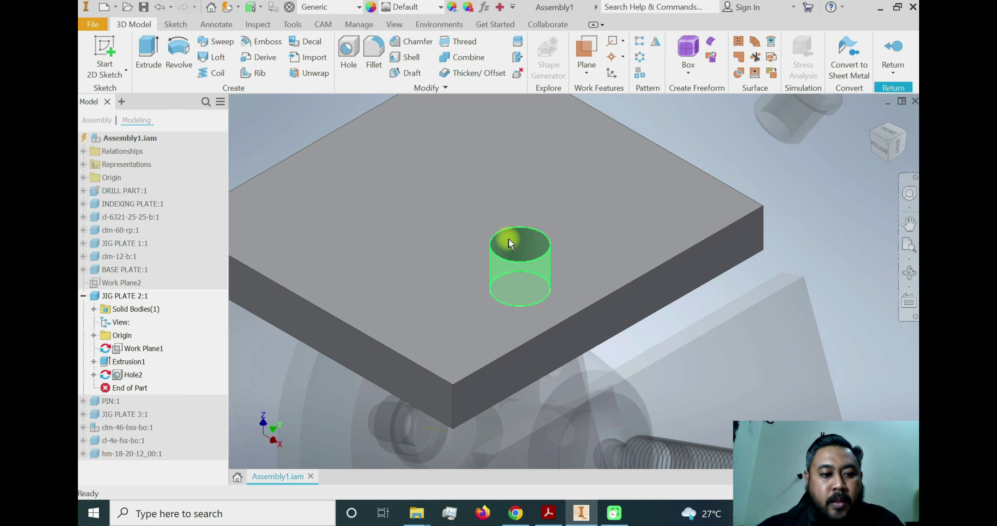
left_click(894, 48)
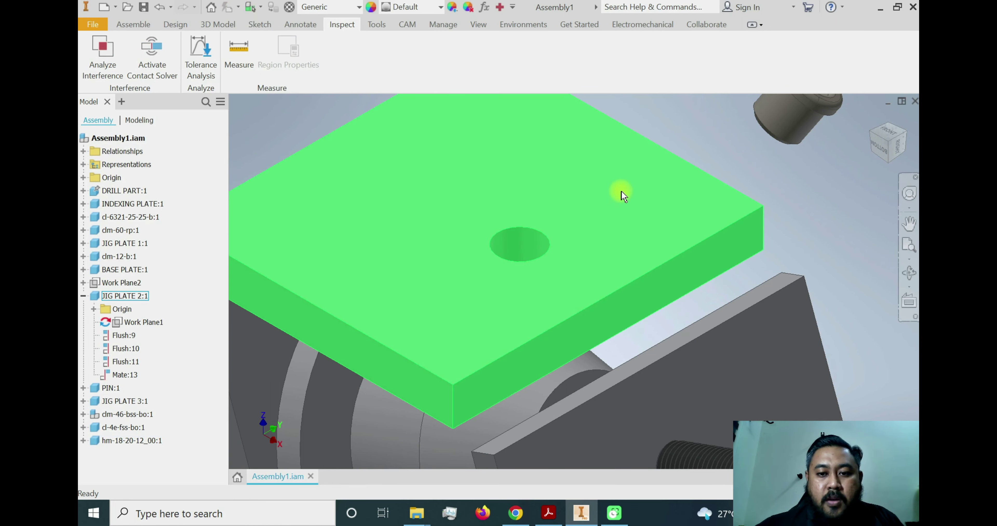
Step: Mate the bushing's axis to the hole axis in JIG PLATE 2 with 0 mm offset, accepting the conflicting relationship
middle_click_drag(632, 161, 630, 208)
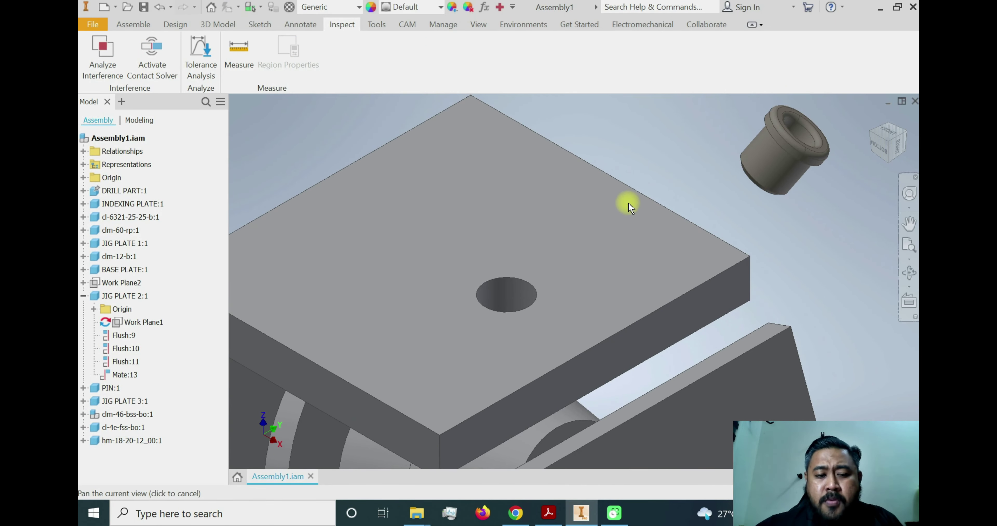
left_click_drag(775, 158, 724, 172)
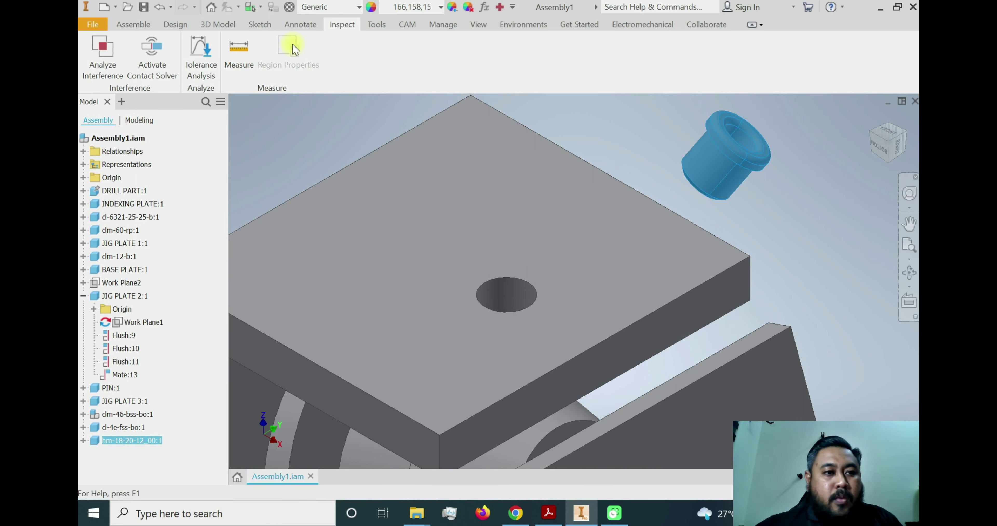
left_click(130, 26)
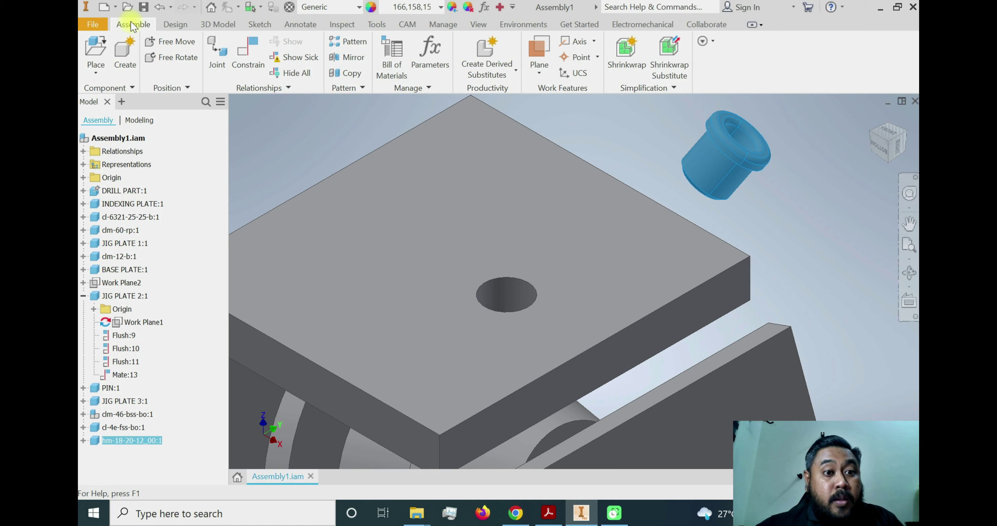
left_click(240, 54)
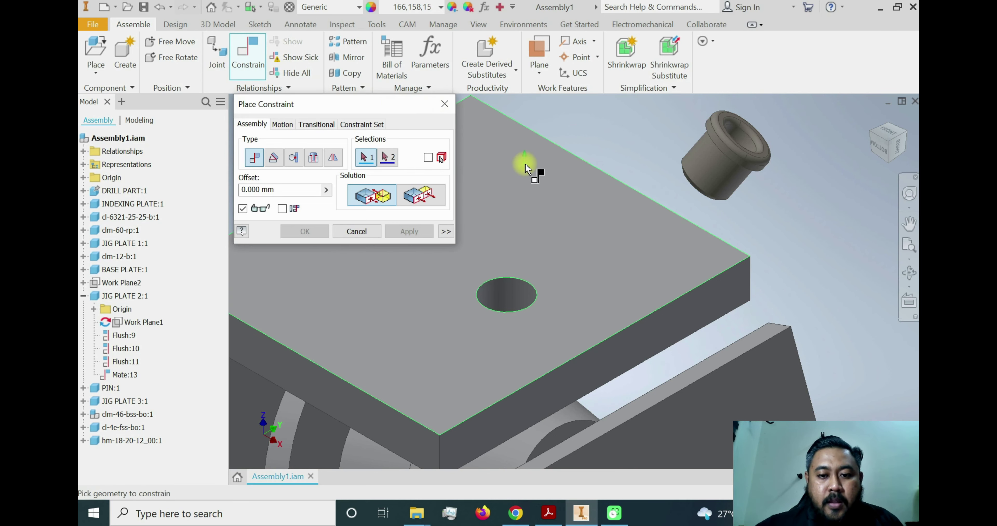
left_click(508, 302)
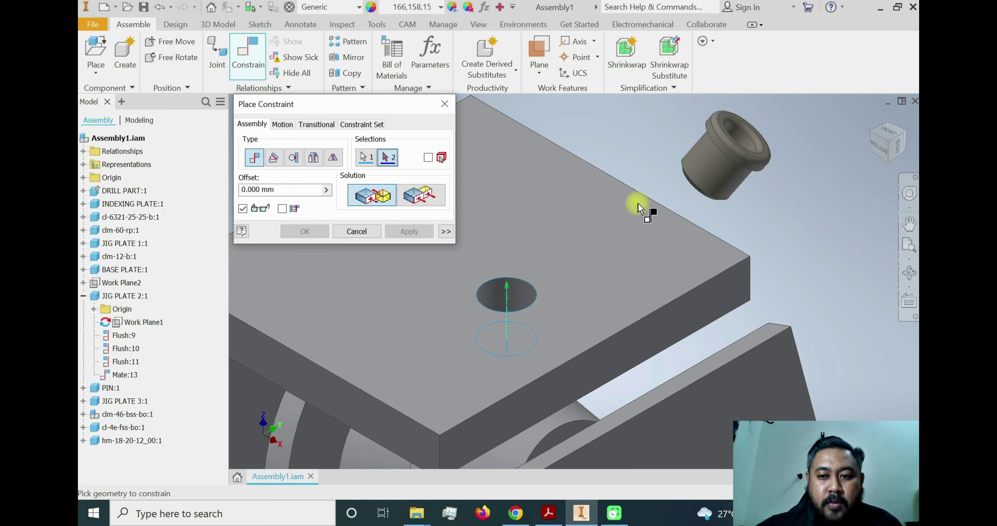
left_click(715, 168)
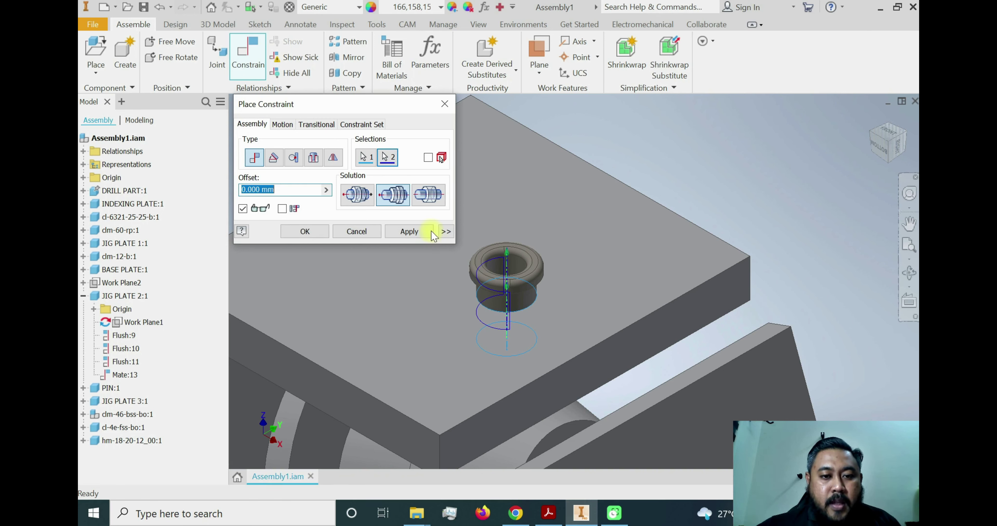
left_click(417, 234)
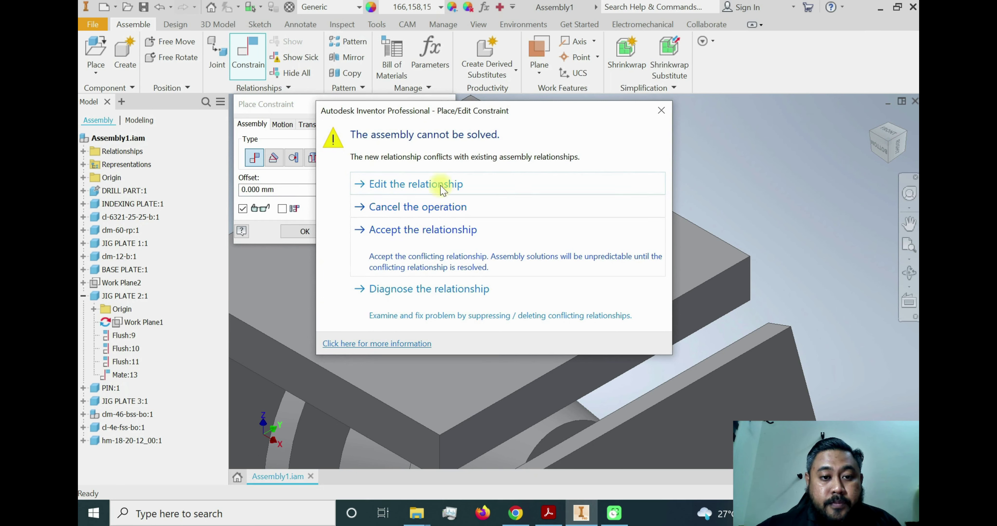
left_click(410, 230)
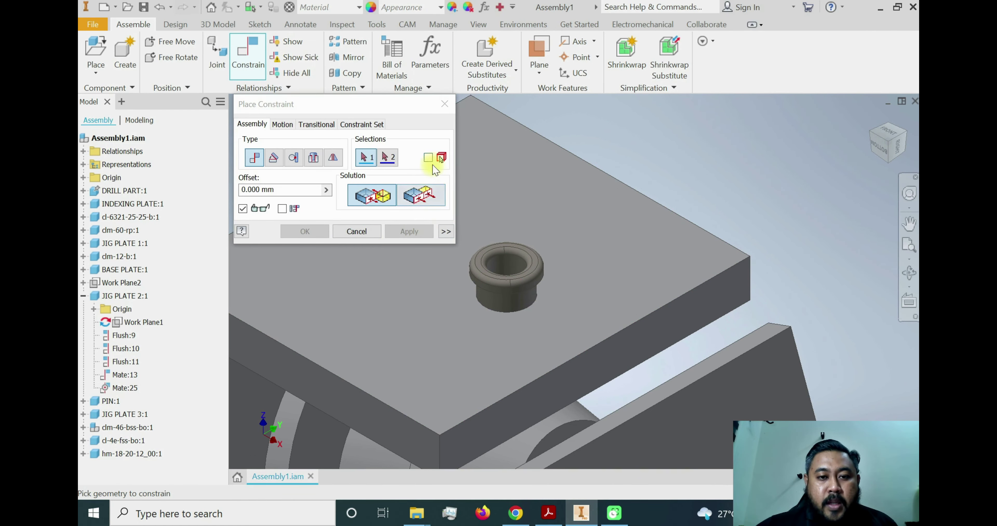
left_click(444, 104)
Step: Slide the bushing up along the hole axis so its head stands clear above the plate
left_click(519, 251)
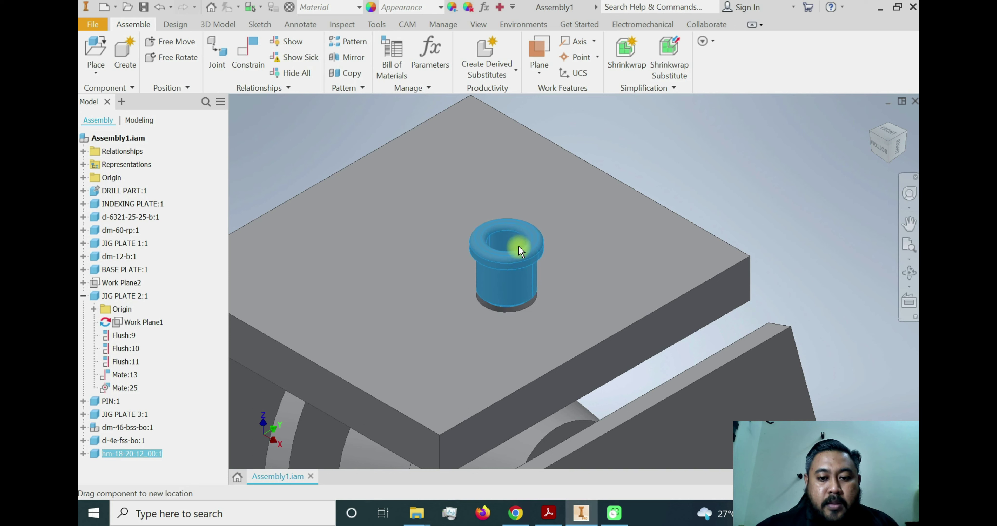
mouse_move(519, 250)
left_mouse_down()
mouse_move(519, 295)
mouse_move(523, 261)
mouse_move(544, 276)
mouse_move(537, 261)
left_mouse_up()
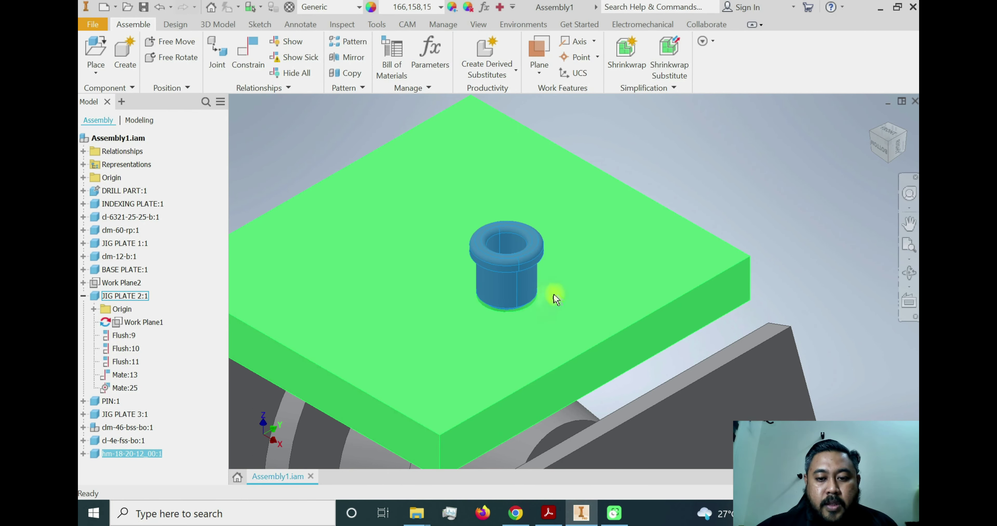
left_click(658, 159)
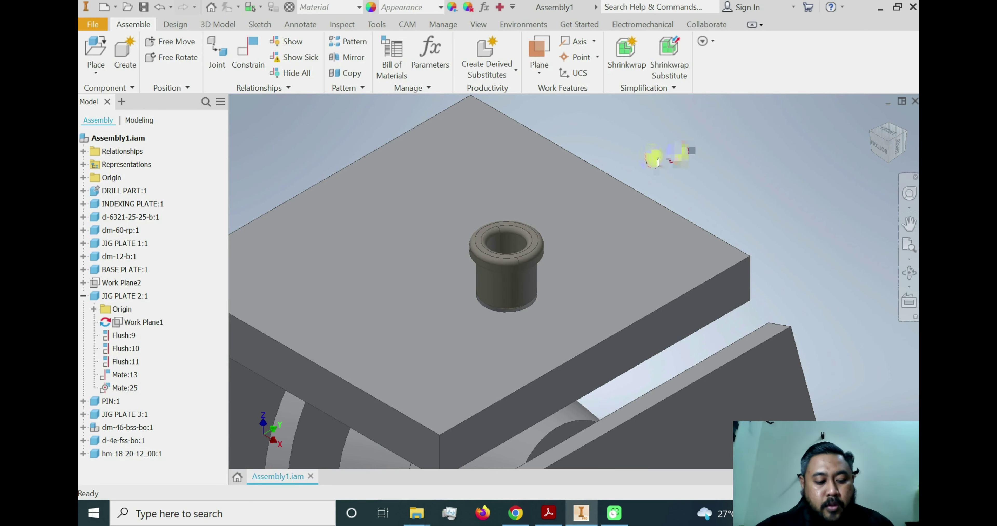
Step: Mate the underside of the bushing's head to the top face of JIG PLATE 2 with 0 mm offset, accepting the conflicting relationship
left_click(253, 54)
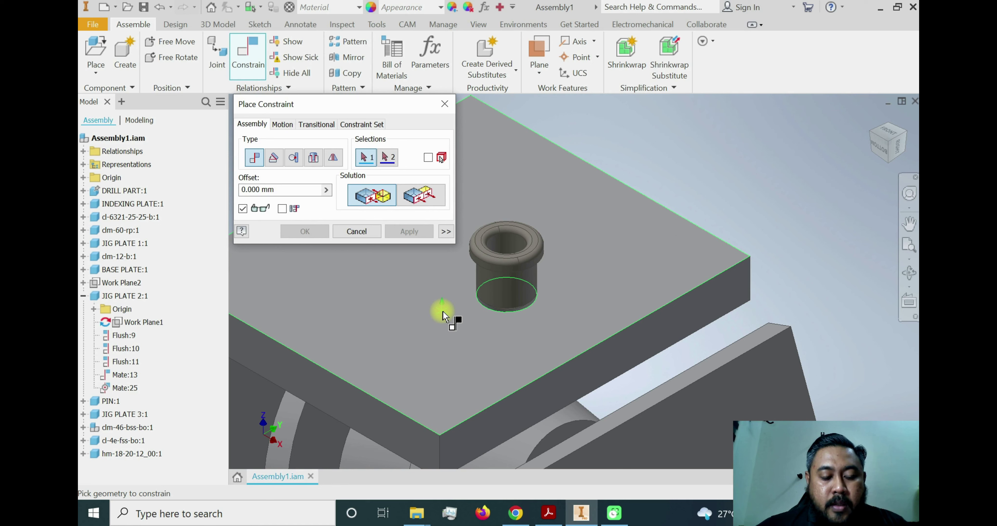
left_click(464, 332)
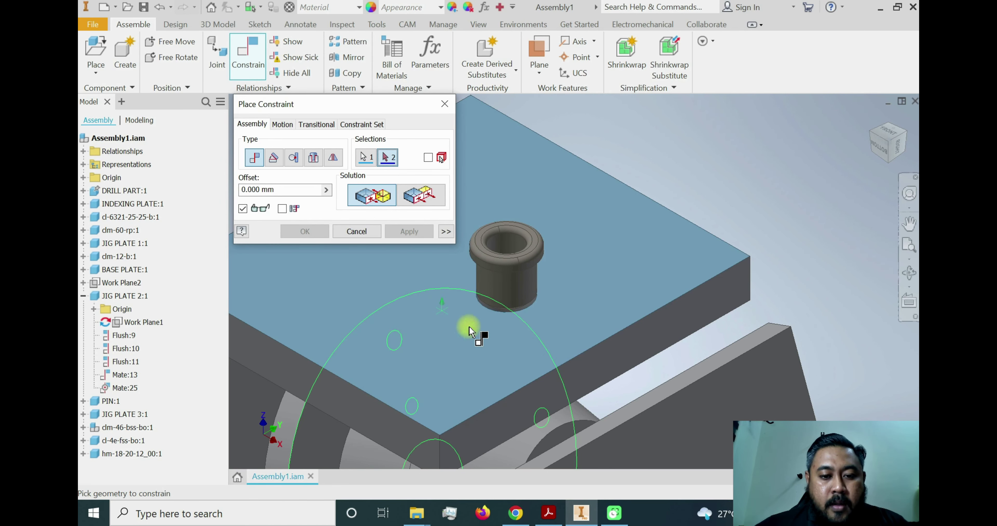
scroll(496, 281, "down", 3)
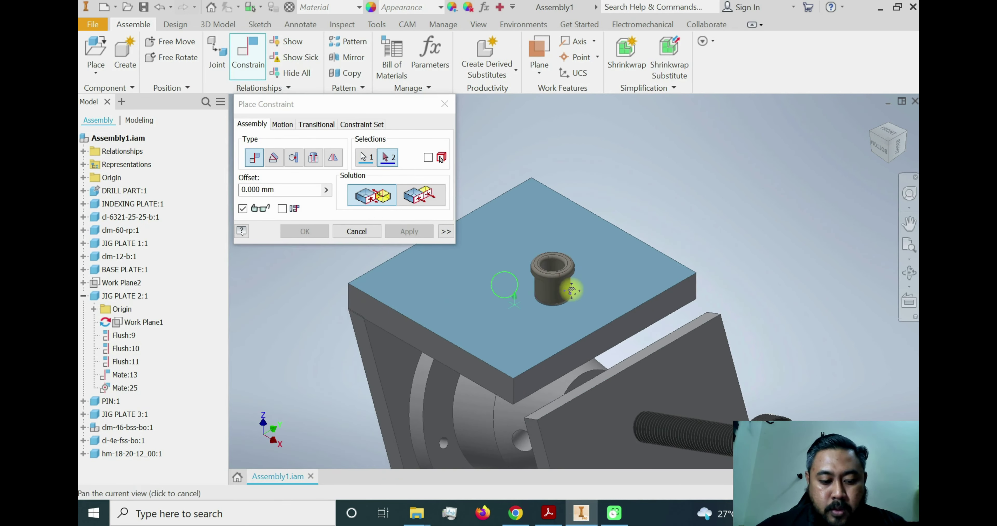
middle_click_drag(575, 314, 578, 228, "shift")
scroll(576, 227, "up", 5)
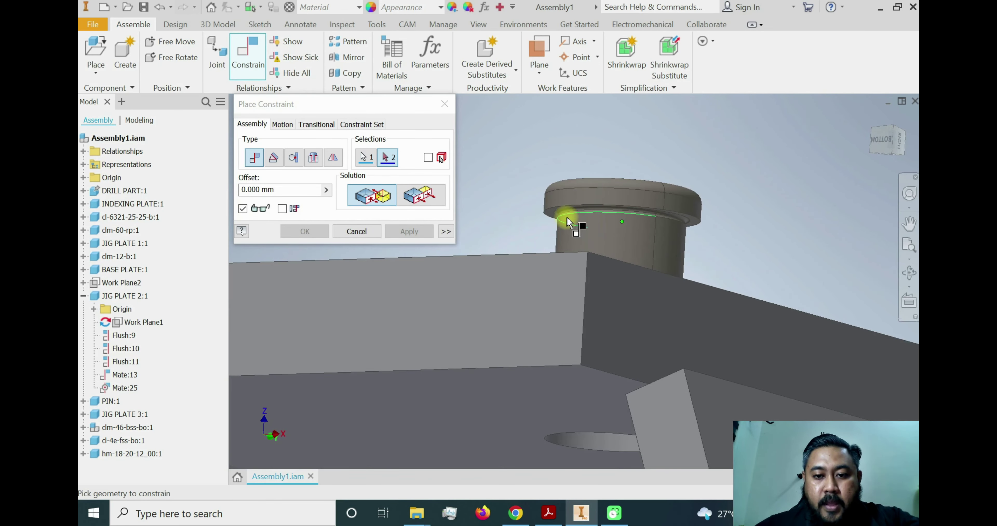
middle_click_drag(564, 223, 548, 289, "shift")
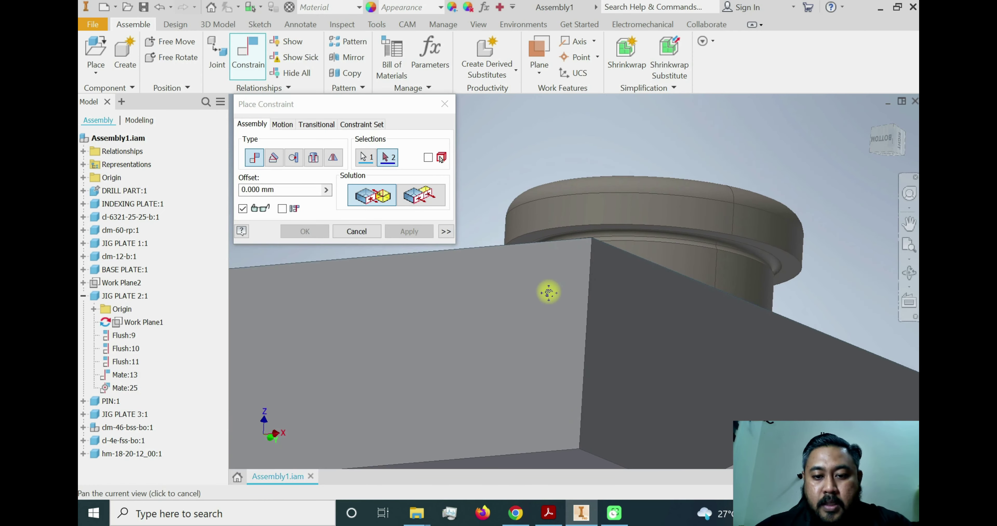
middle_click_drag(596, 252, 495, 258, "shift")
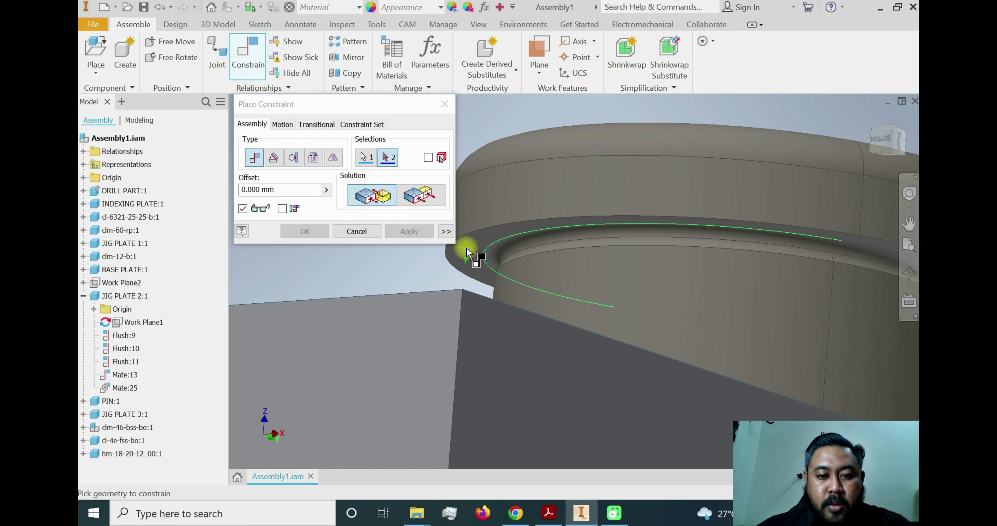
left_click(467, 254)
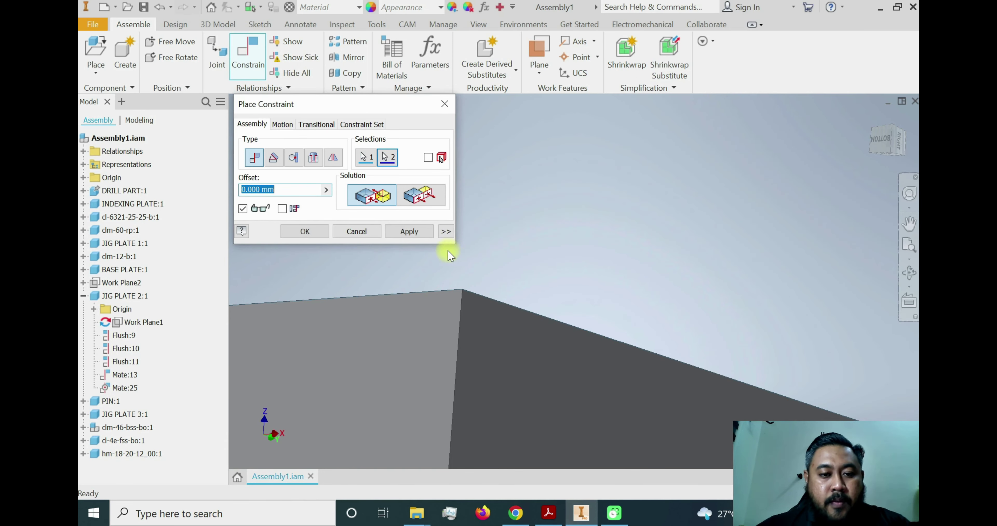
left_click(411, 231)
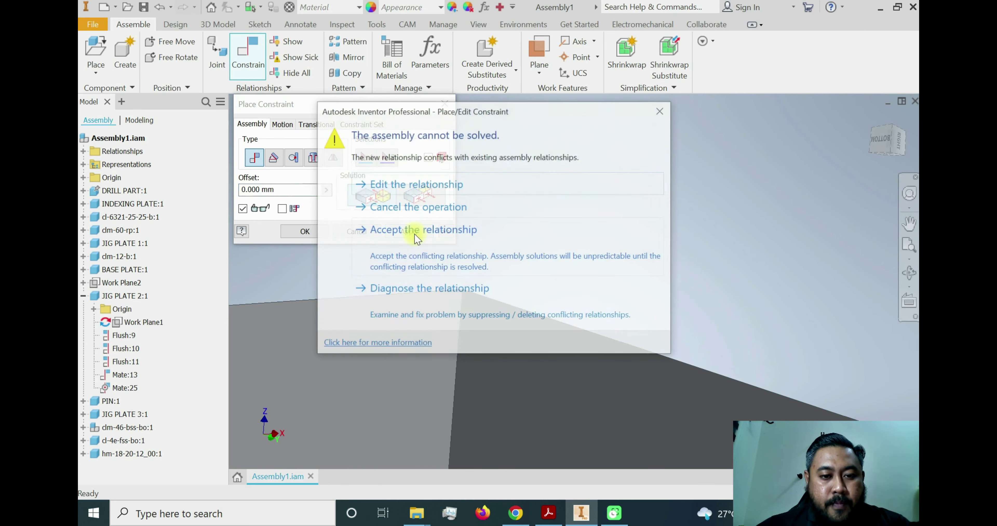
left_click(401, 233)
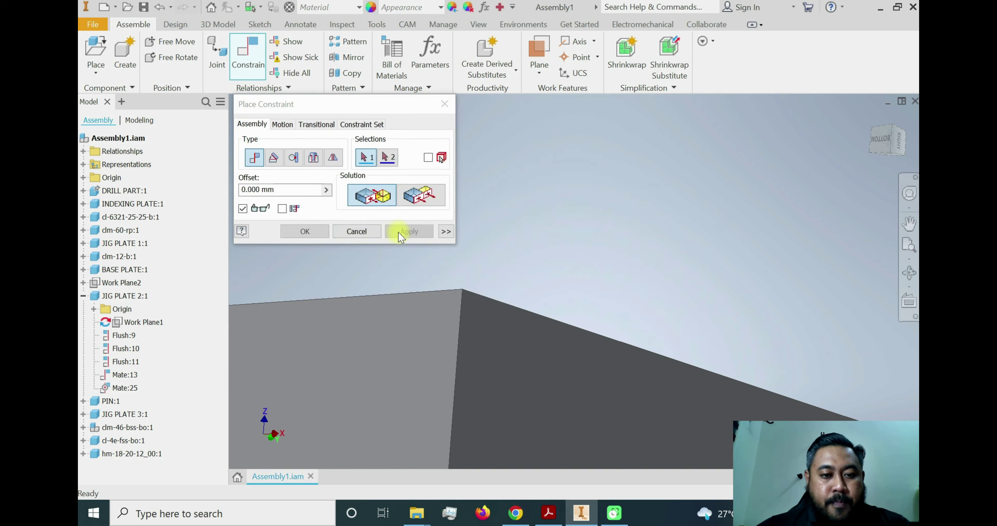
left_click(356, 231)
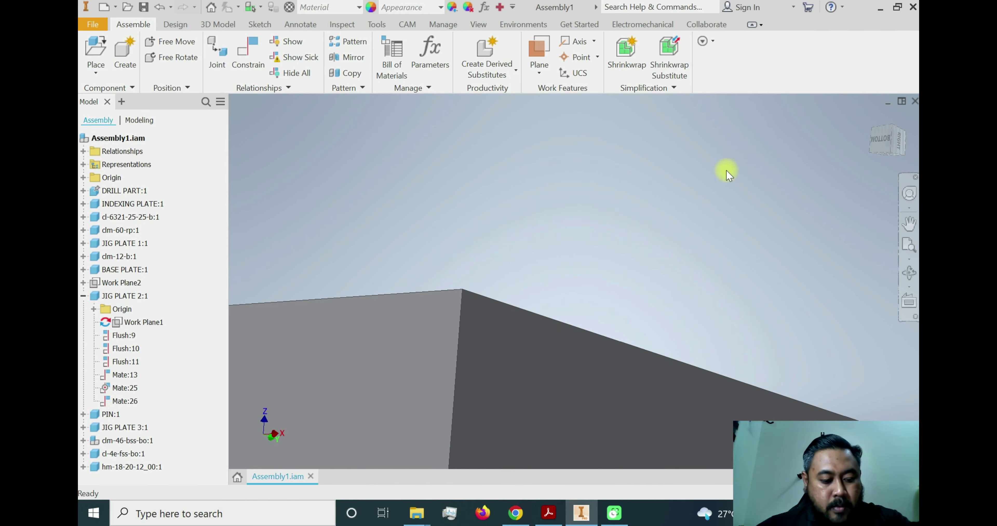
Step: Examine how the bushing sits in JIG PLATE 2 from above, below and in plan view, finishing in the home view
key("F4")
left_click_drag(578, 230, 632, 234)
key("F2")
left_click(870, 118)
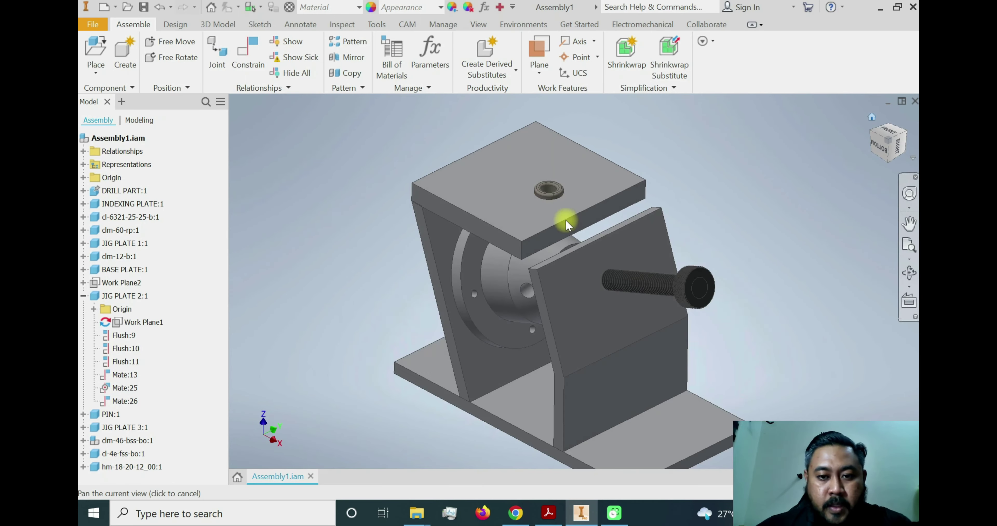
scroll(542, 186, "down", 6)
middle_click_drag(588, 198, 603, 265)
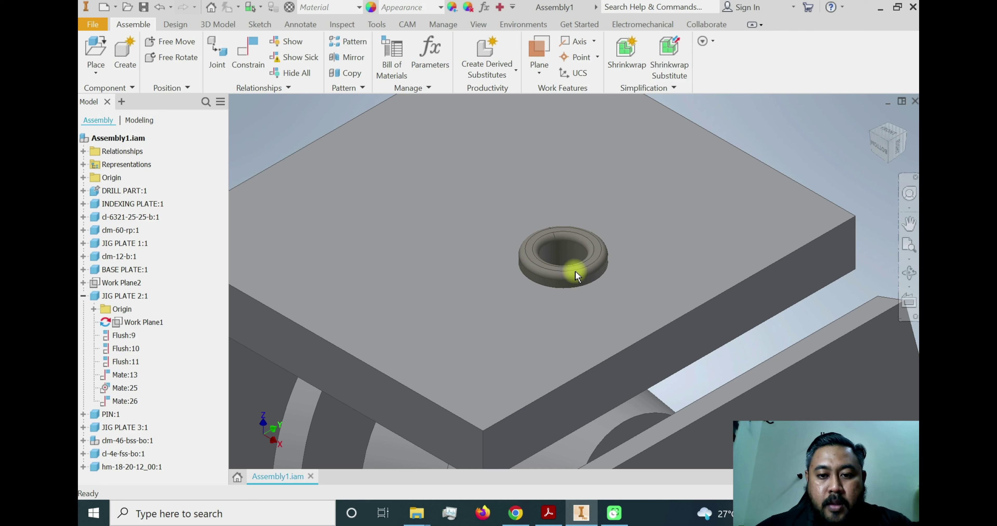
middle_click_drag(585, 271, 611, 256)
key("F4")
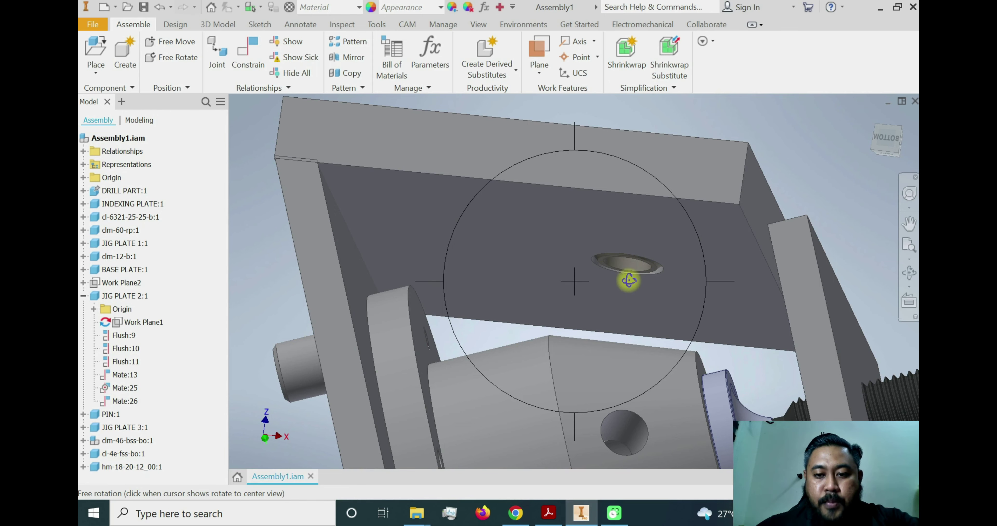
left_click_drag(617, 261, 566, 335)
key("F2")
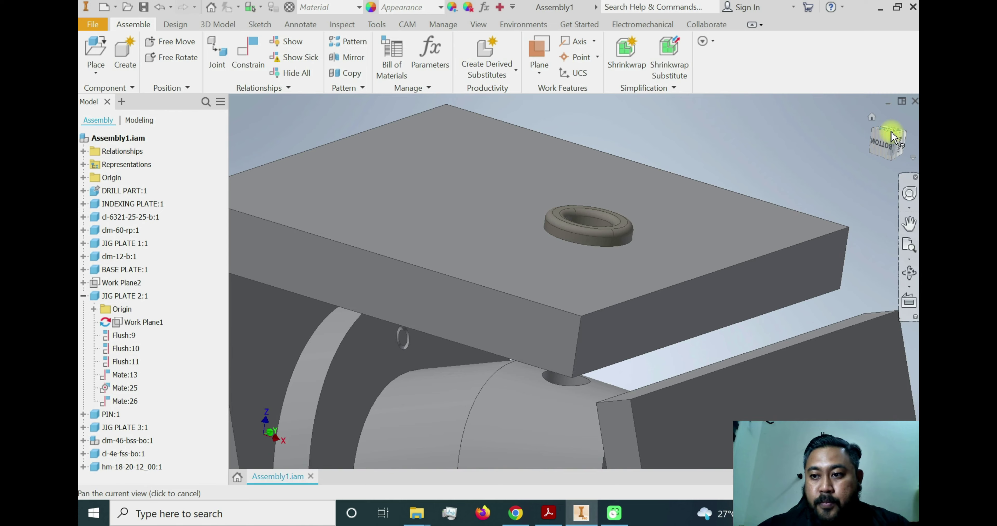
left_click(892, 132)
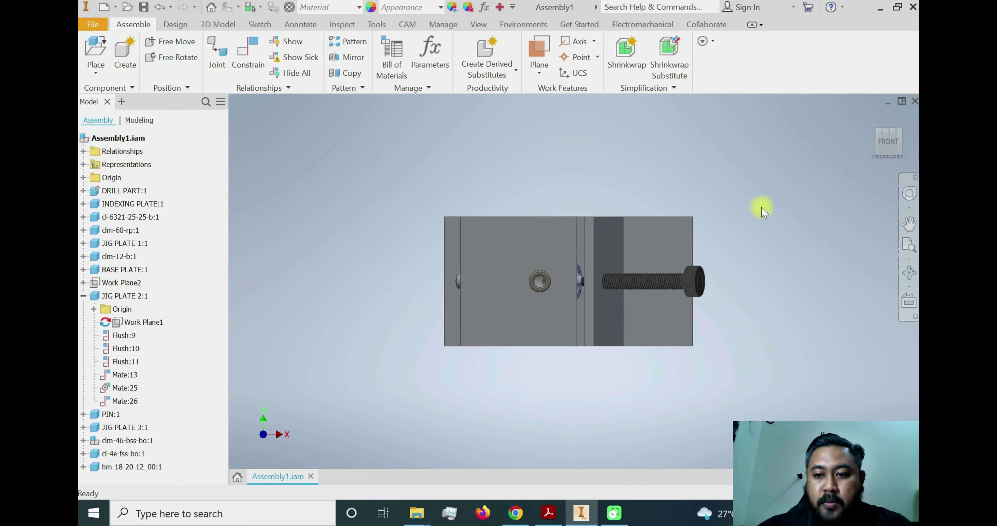
scroll(554, 289, "up", 5)
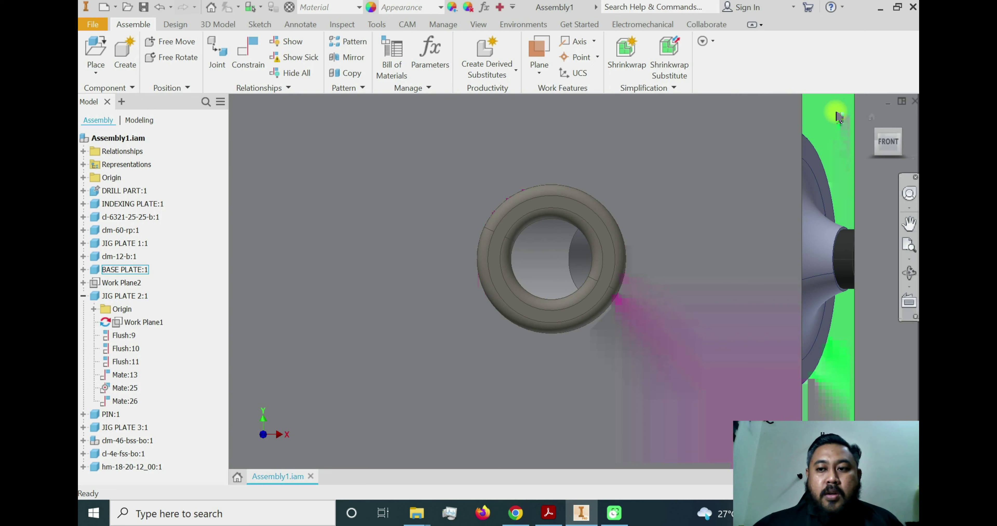
left_click(872, 117)
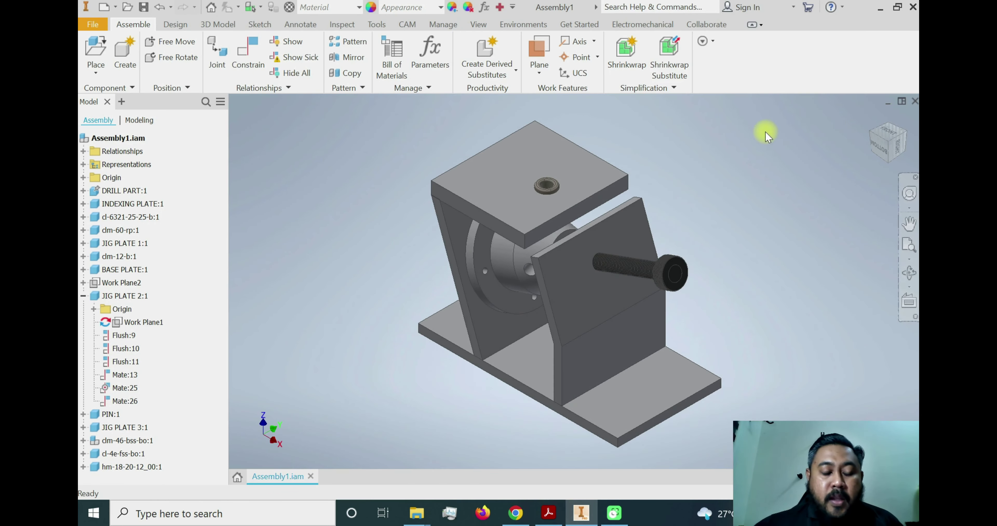